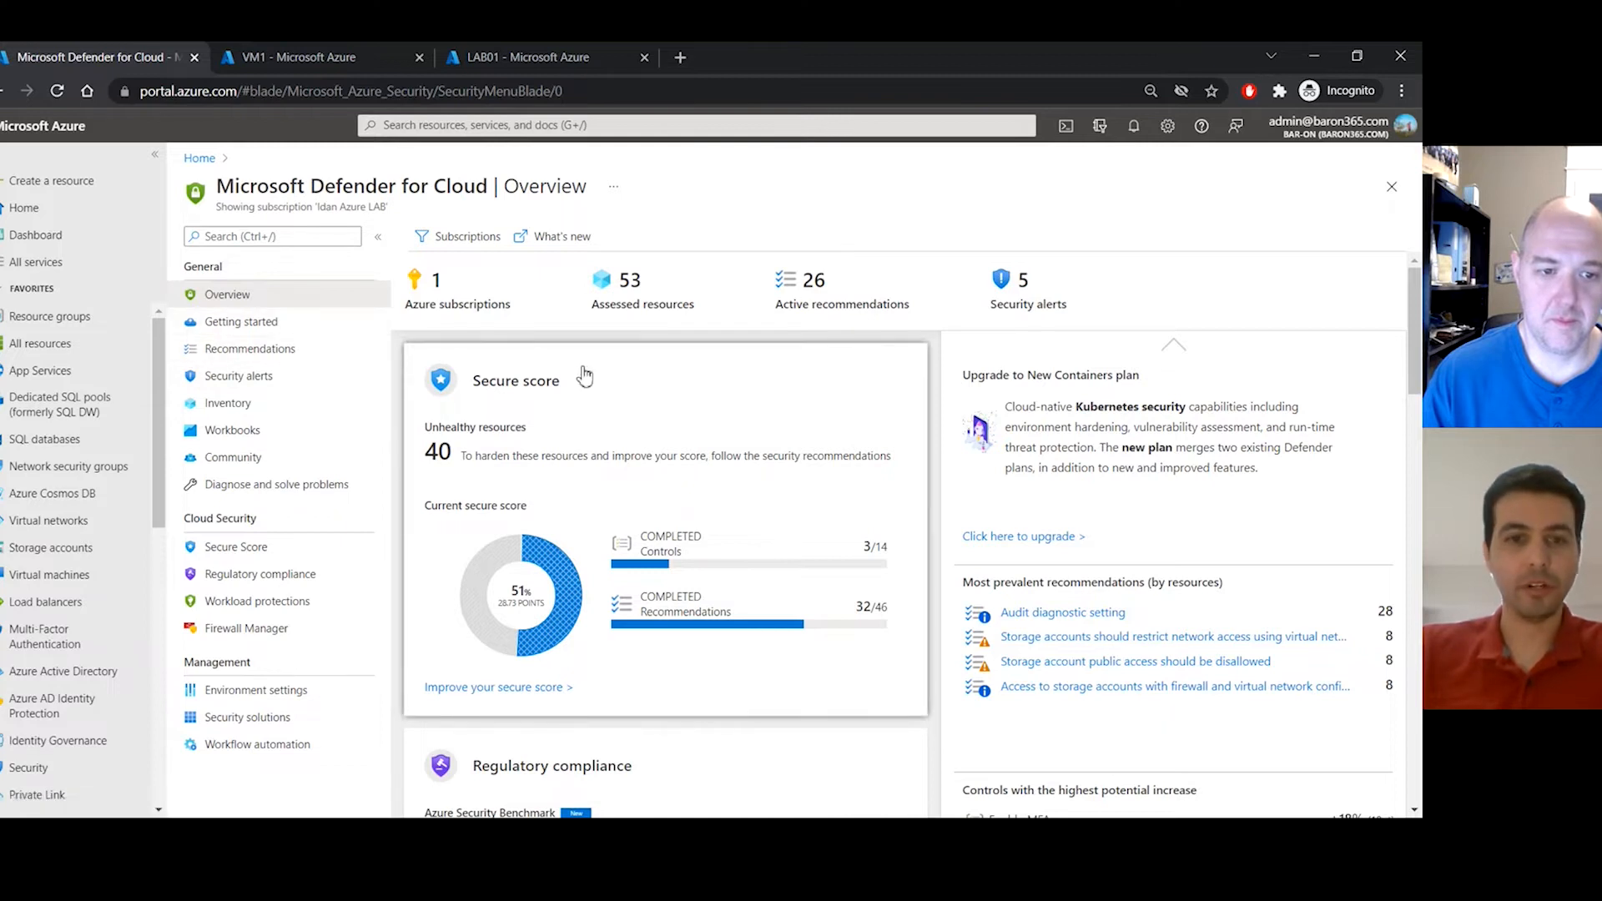
- Go to Defender for Cloud Recommendations and expand Enable MFA to show its two MFA recommendations
scroll(584, 377, down, 2)
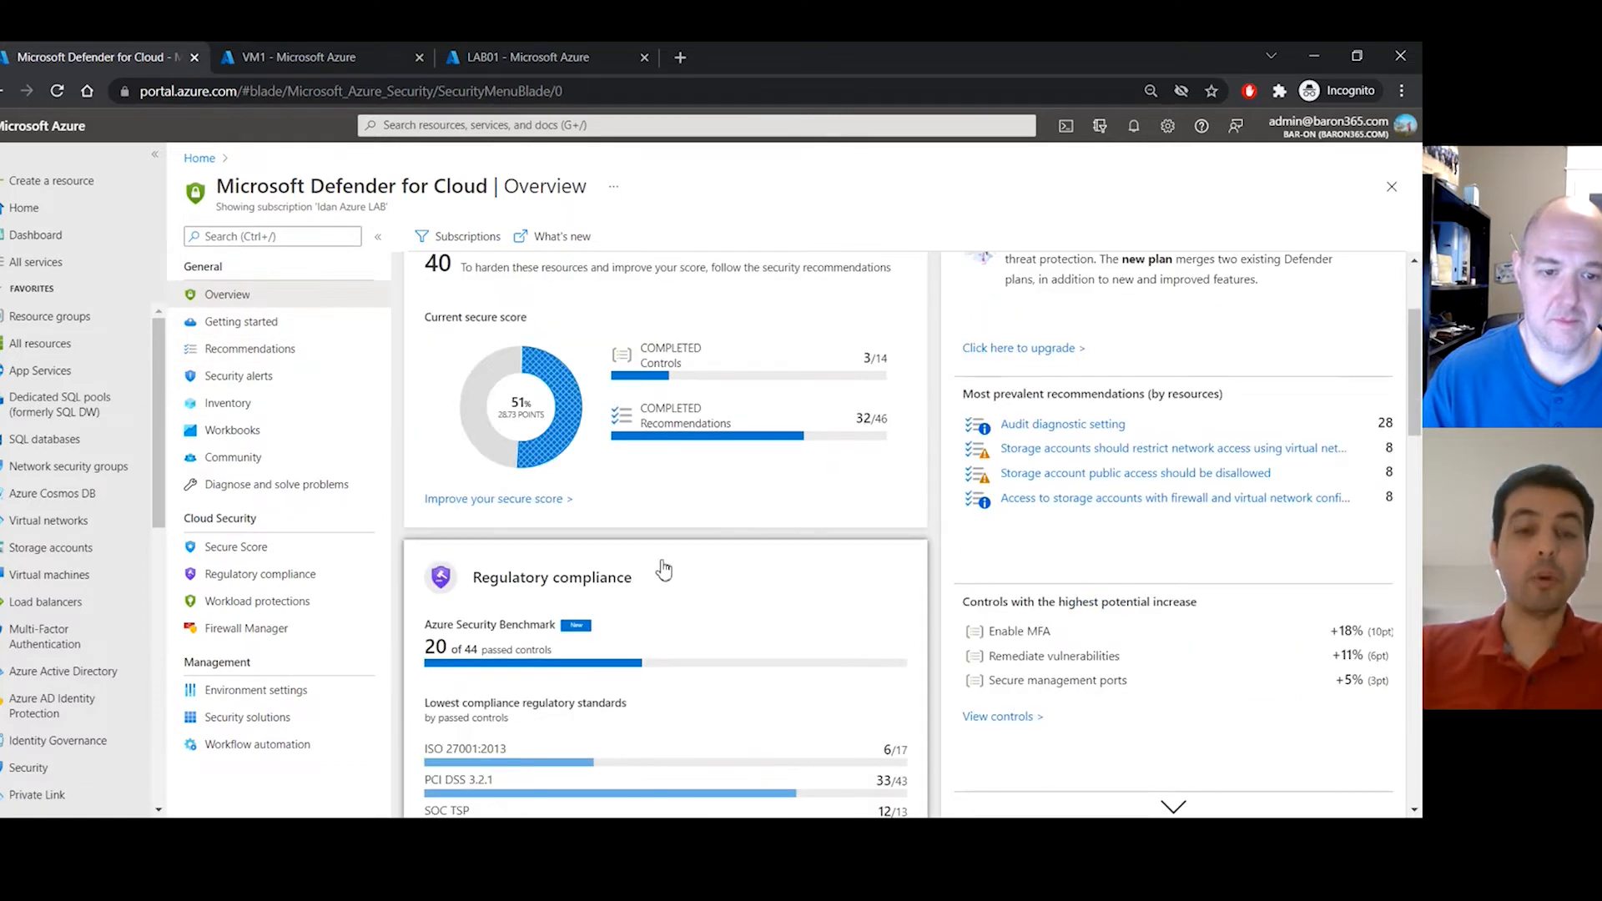
scroll(656, 567, down, 1)
scroll(659, 570, down, 2)
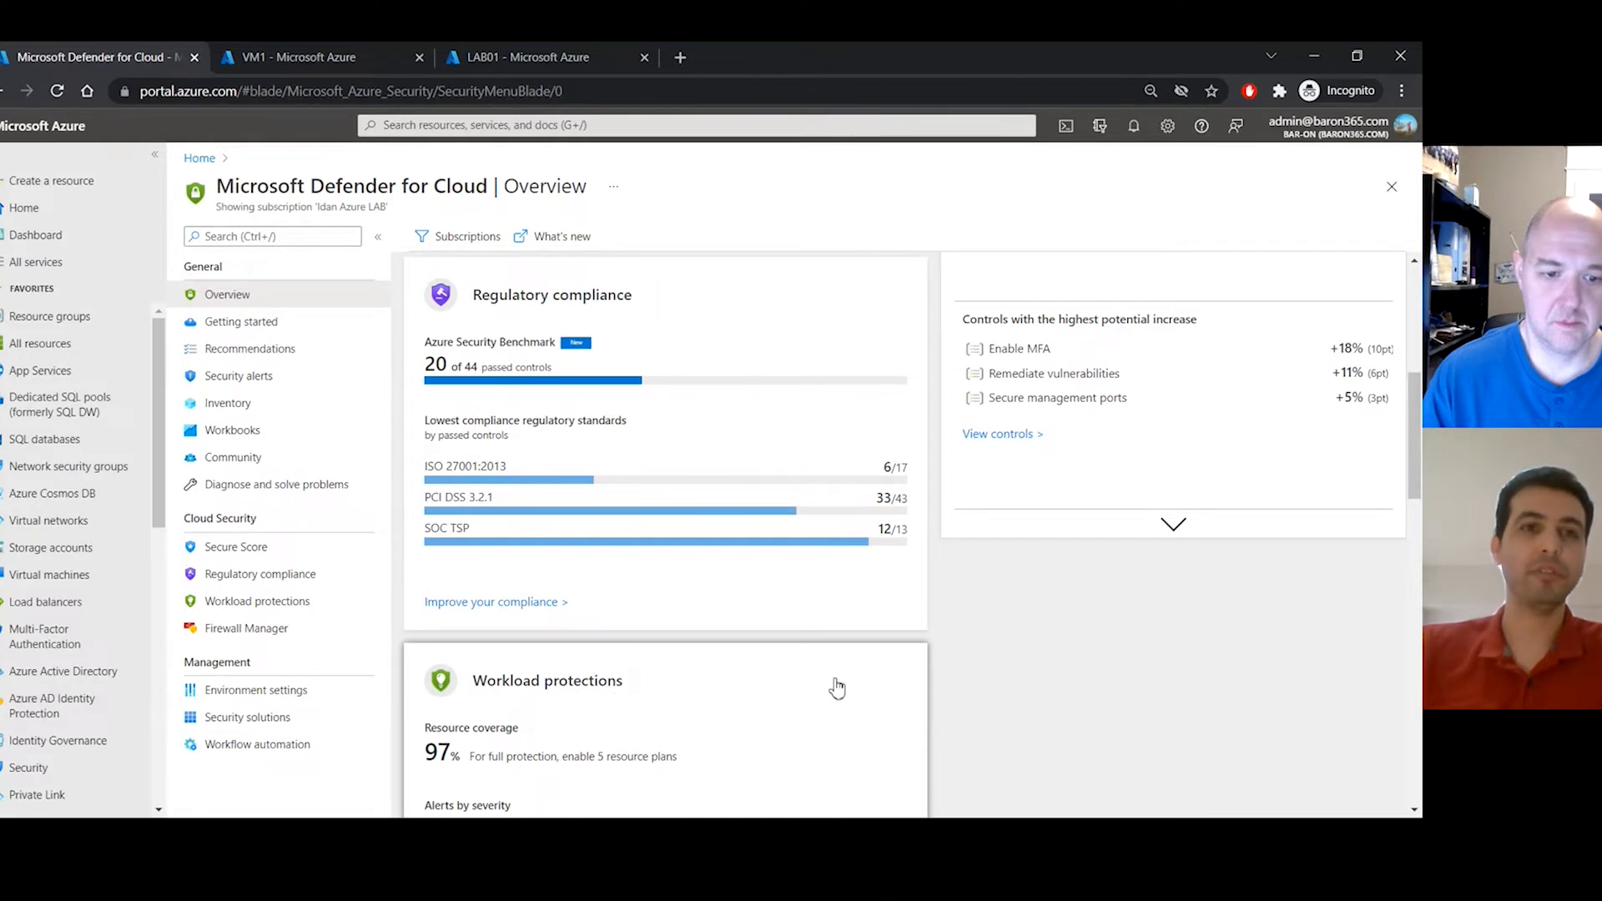
click(269, 354)
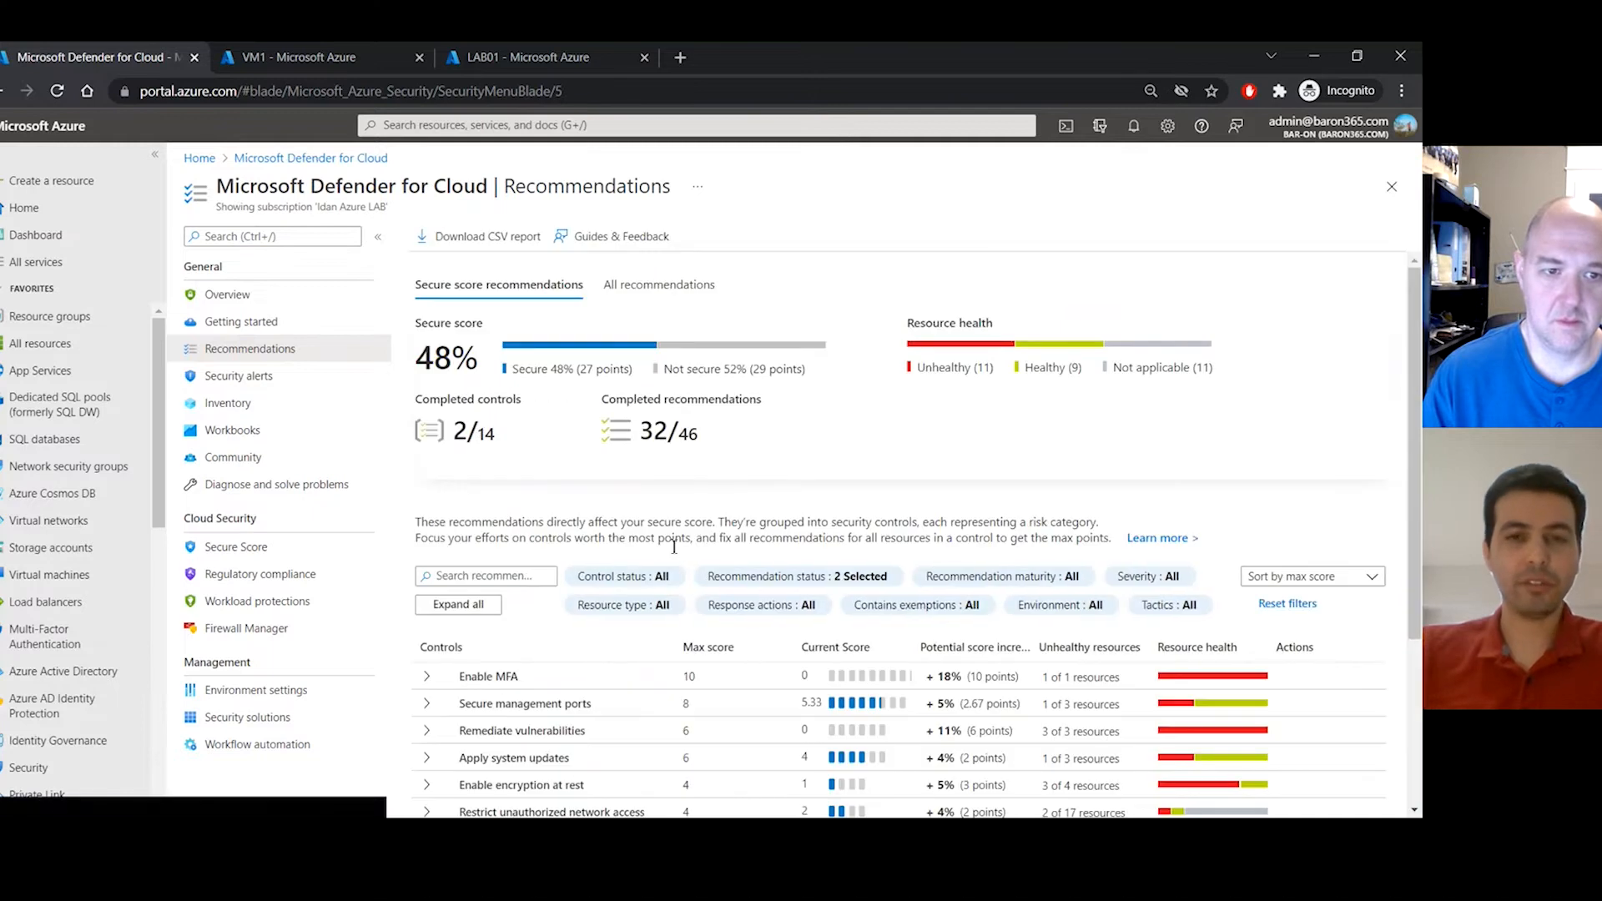
scroll(667, 565, down, 1)
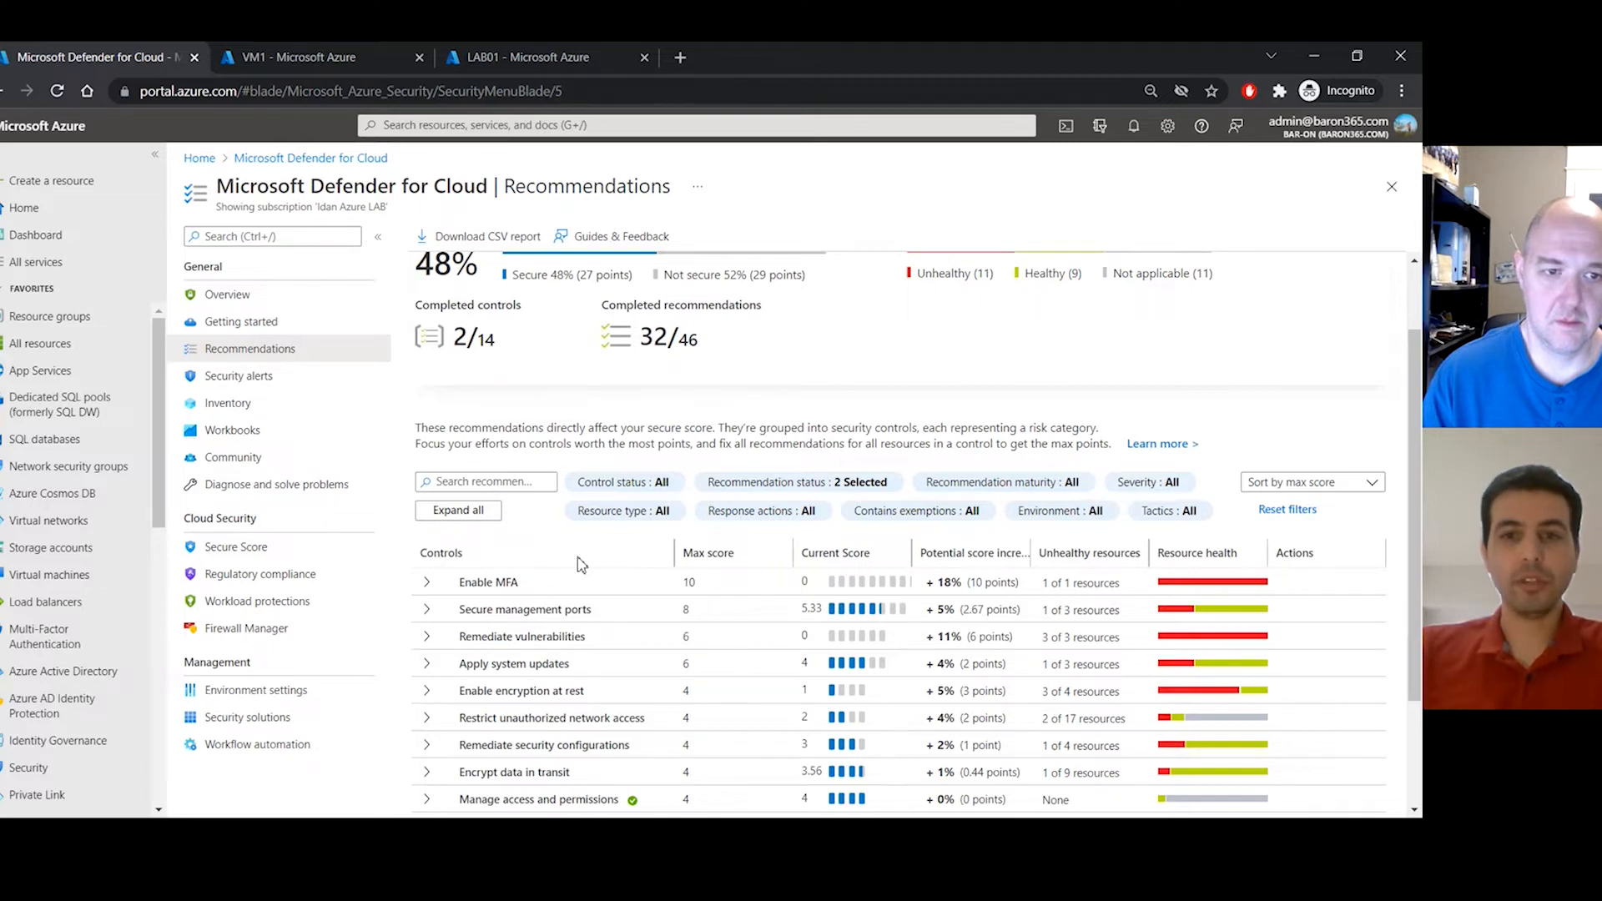
scroll(581, 565, down, 1)
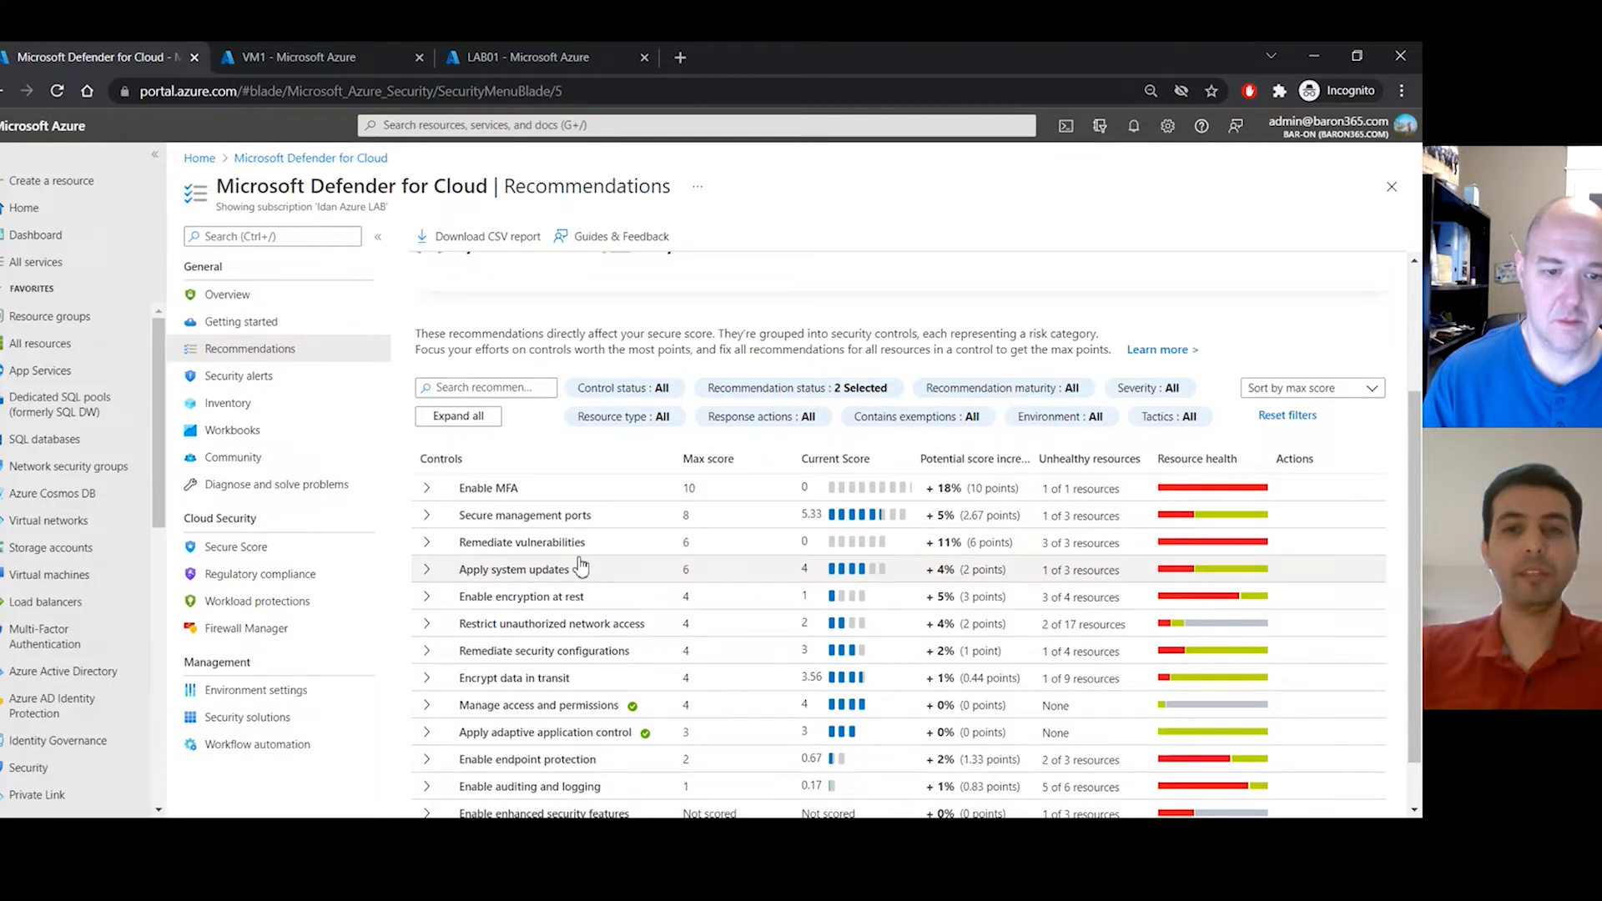
click(444, 497)
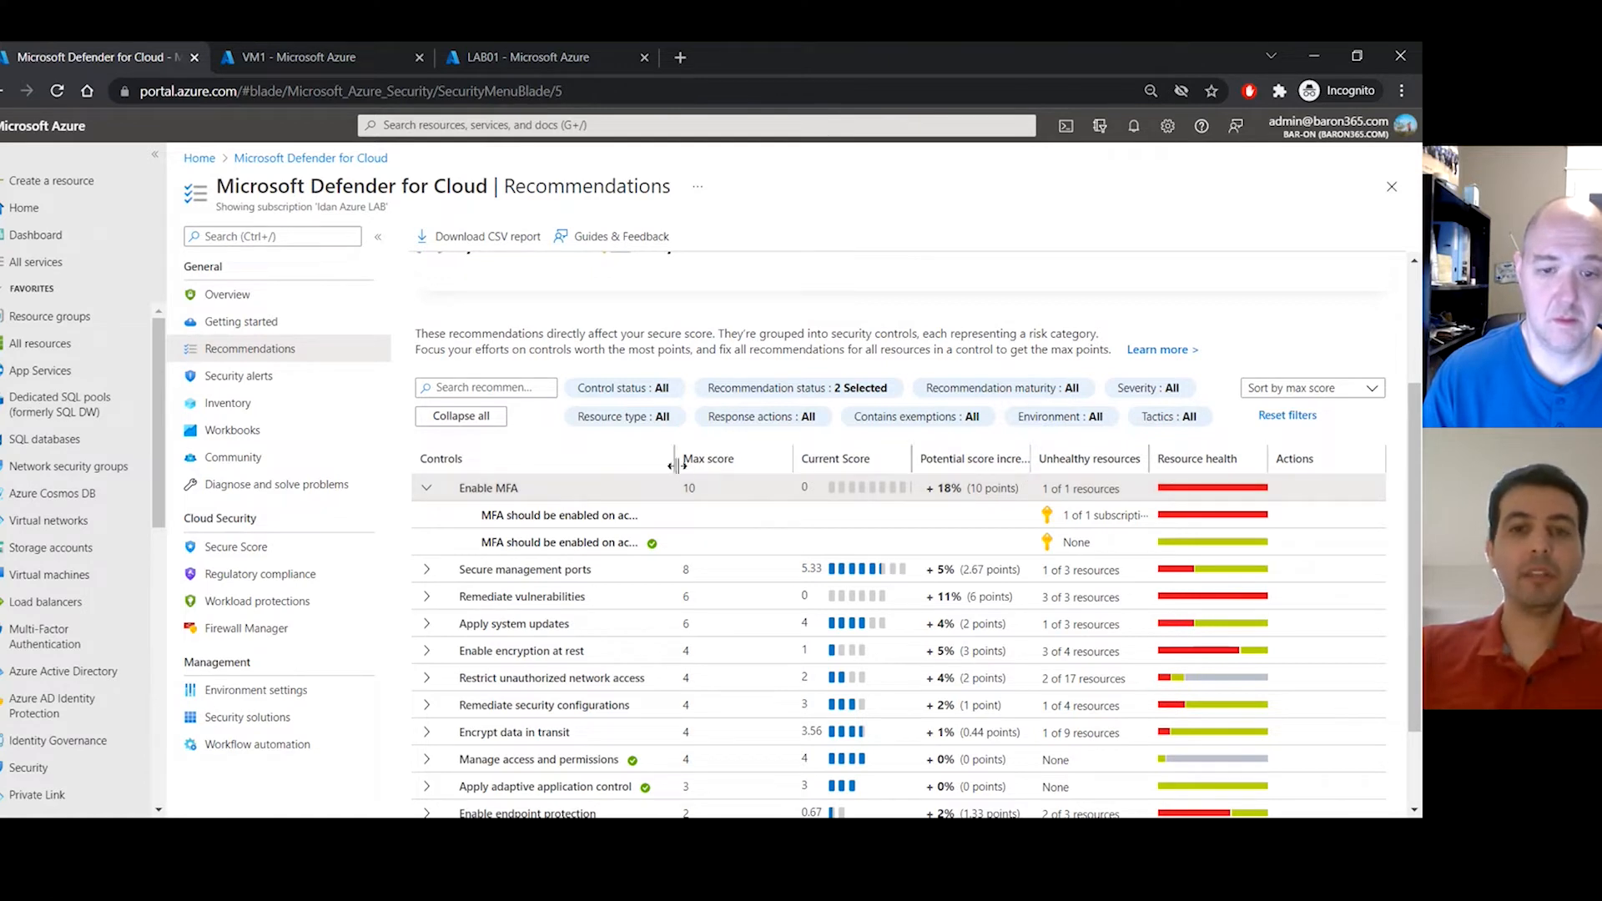
- Check which accounts need MFA on the unhealthy subscription, then return and collapse Enable MFA
click(662, 521)
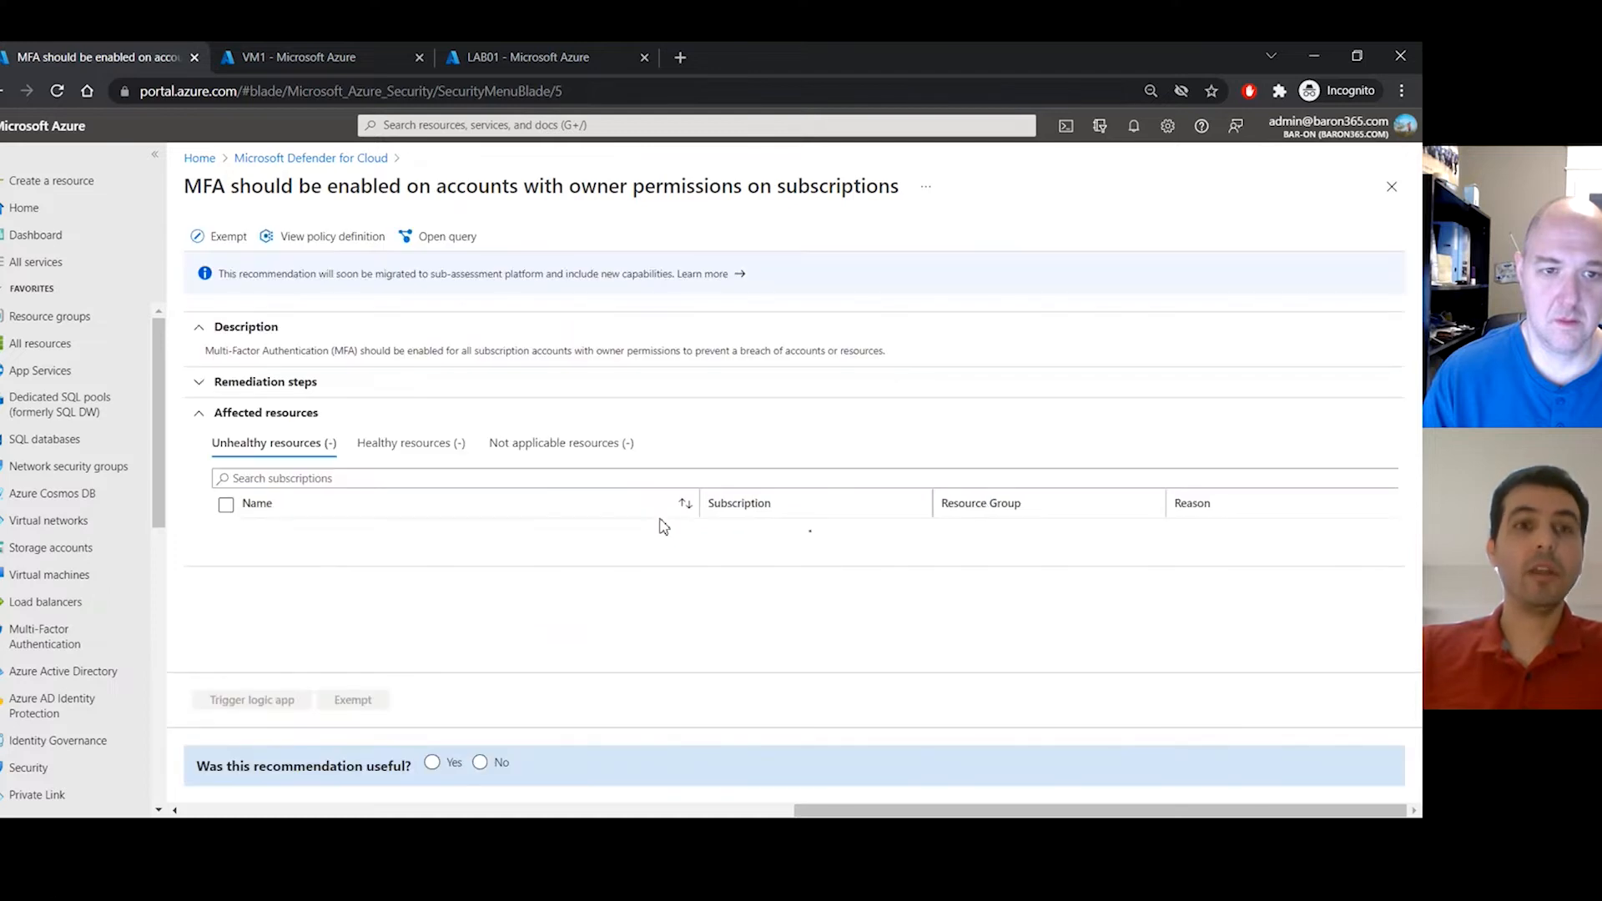
click(279, 533)
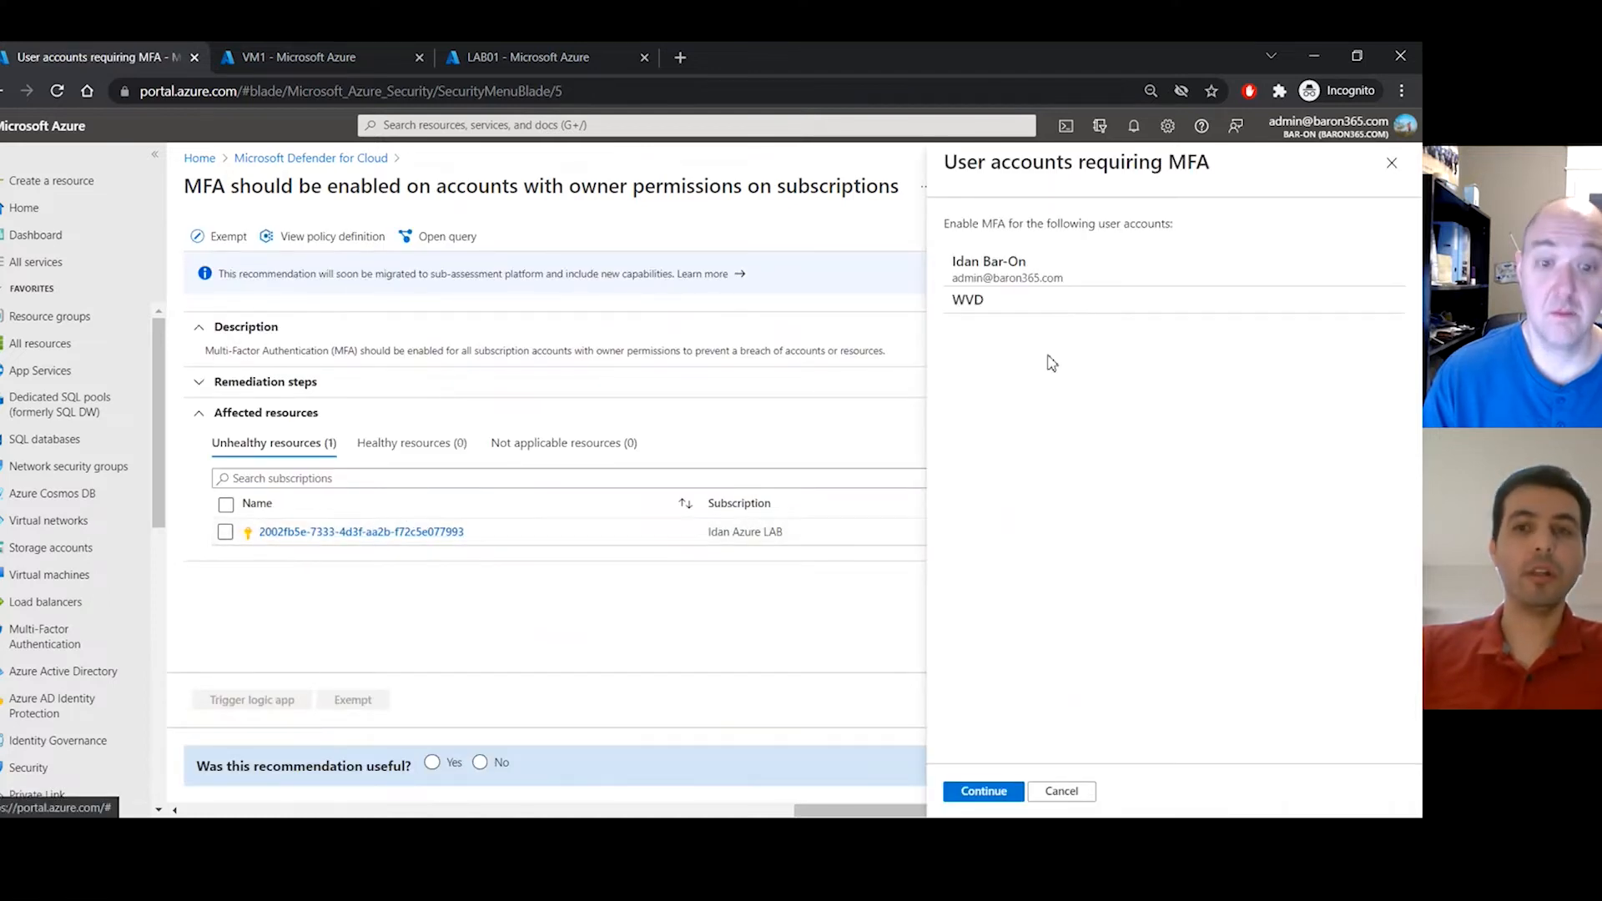
triple_click(1072, 279)
click(1077, 285)
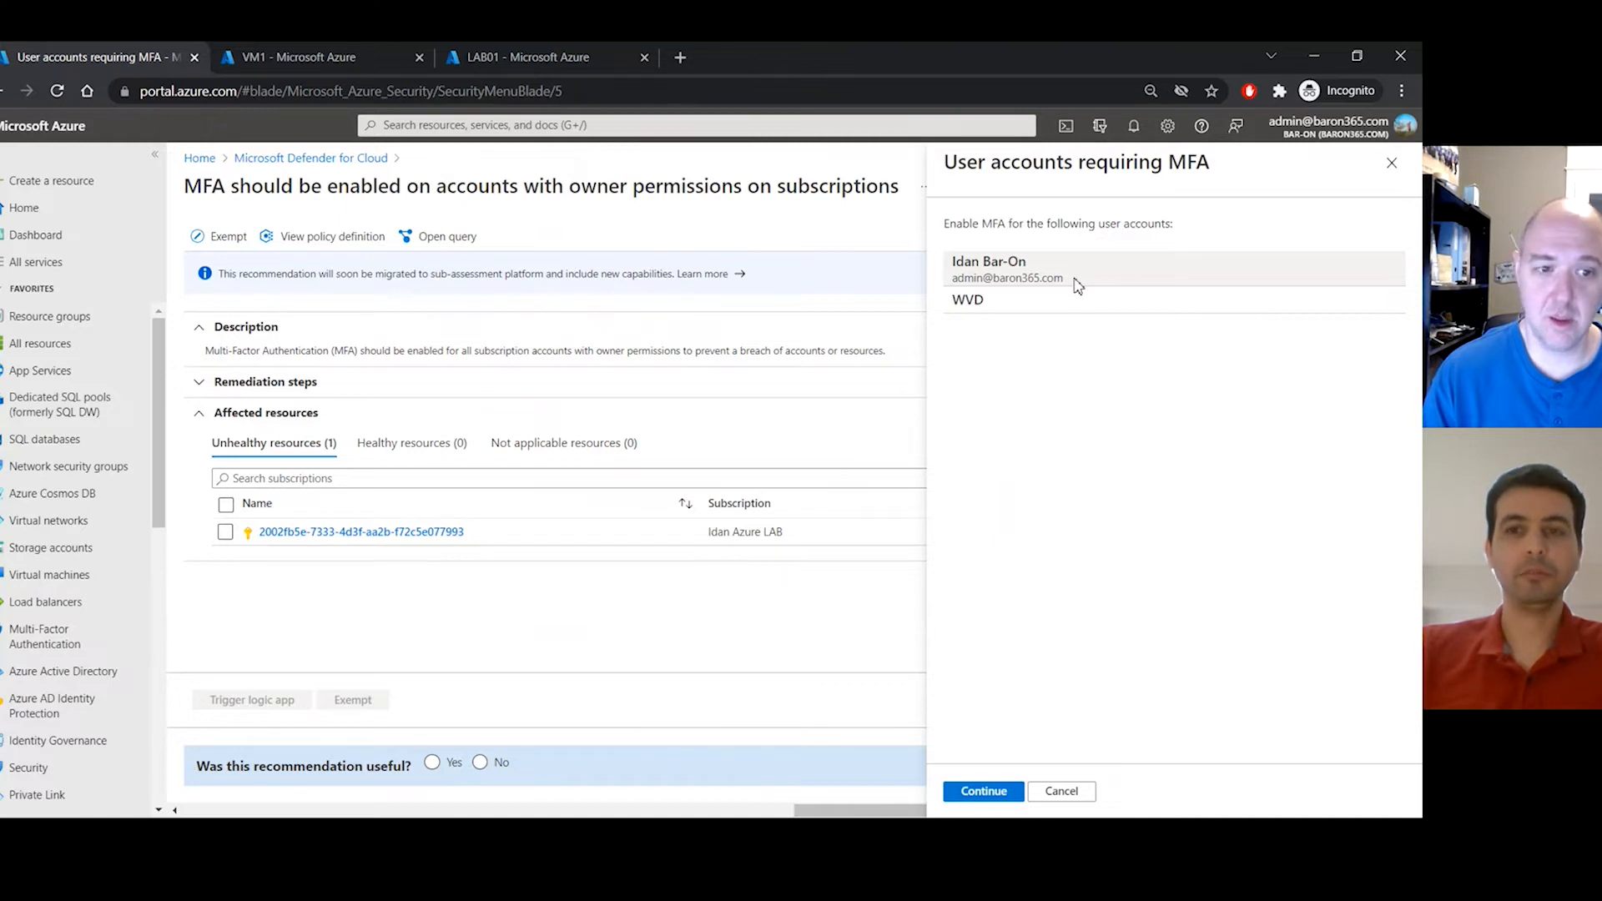
click(352, 167)
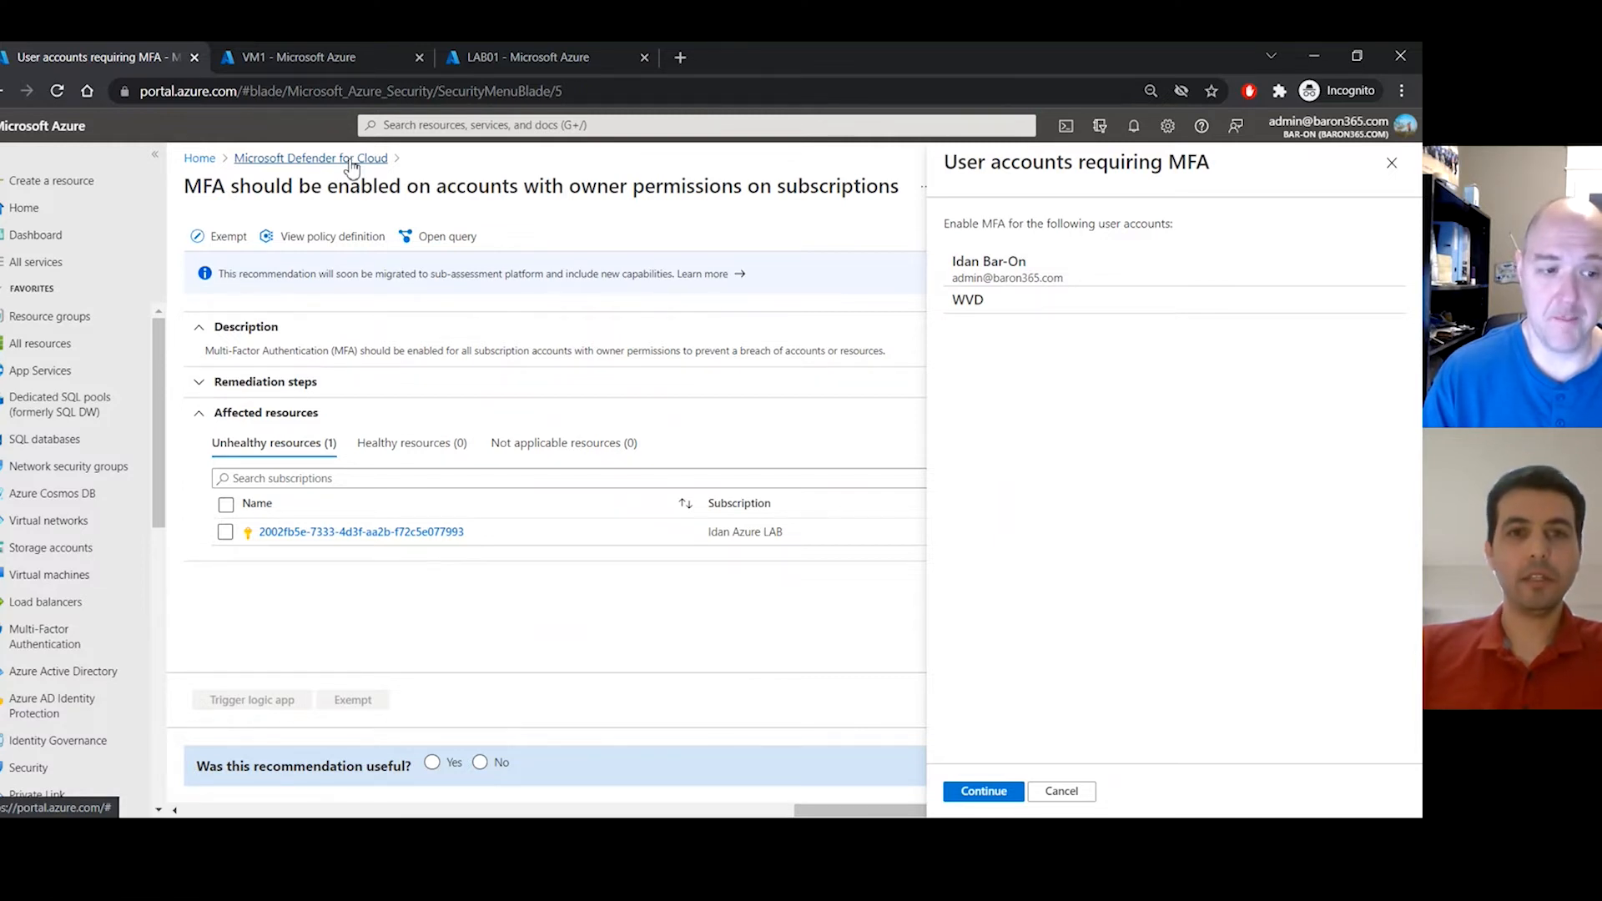
click(439, 495)
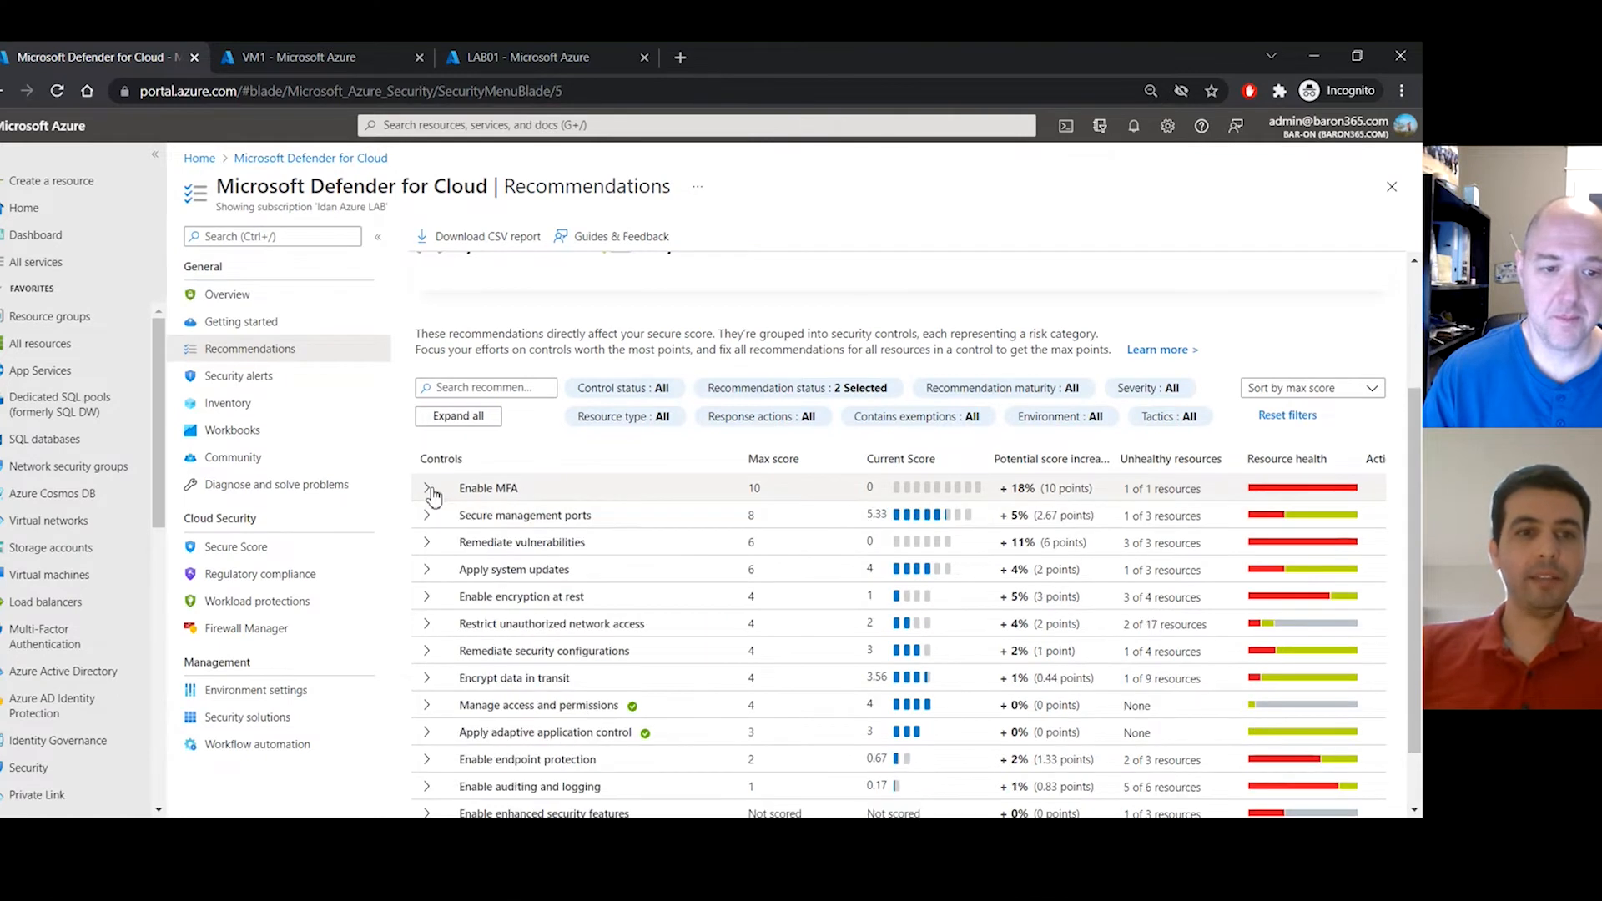
- Open full details of LAB01's 'Unusual user password reset in your virtual machine' security alert
click(307, 379)
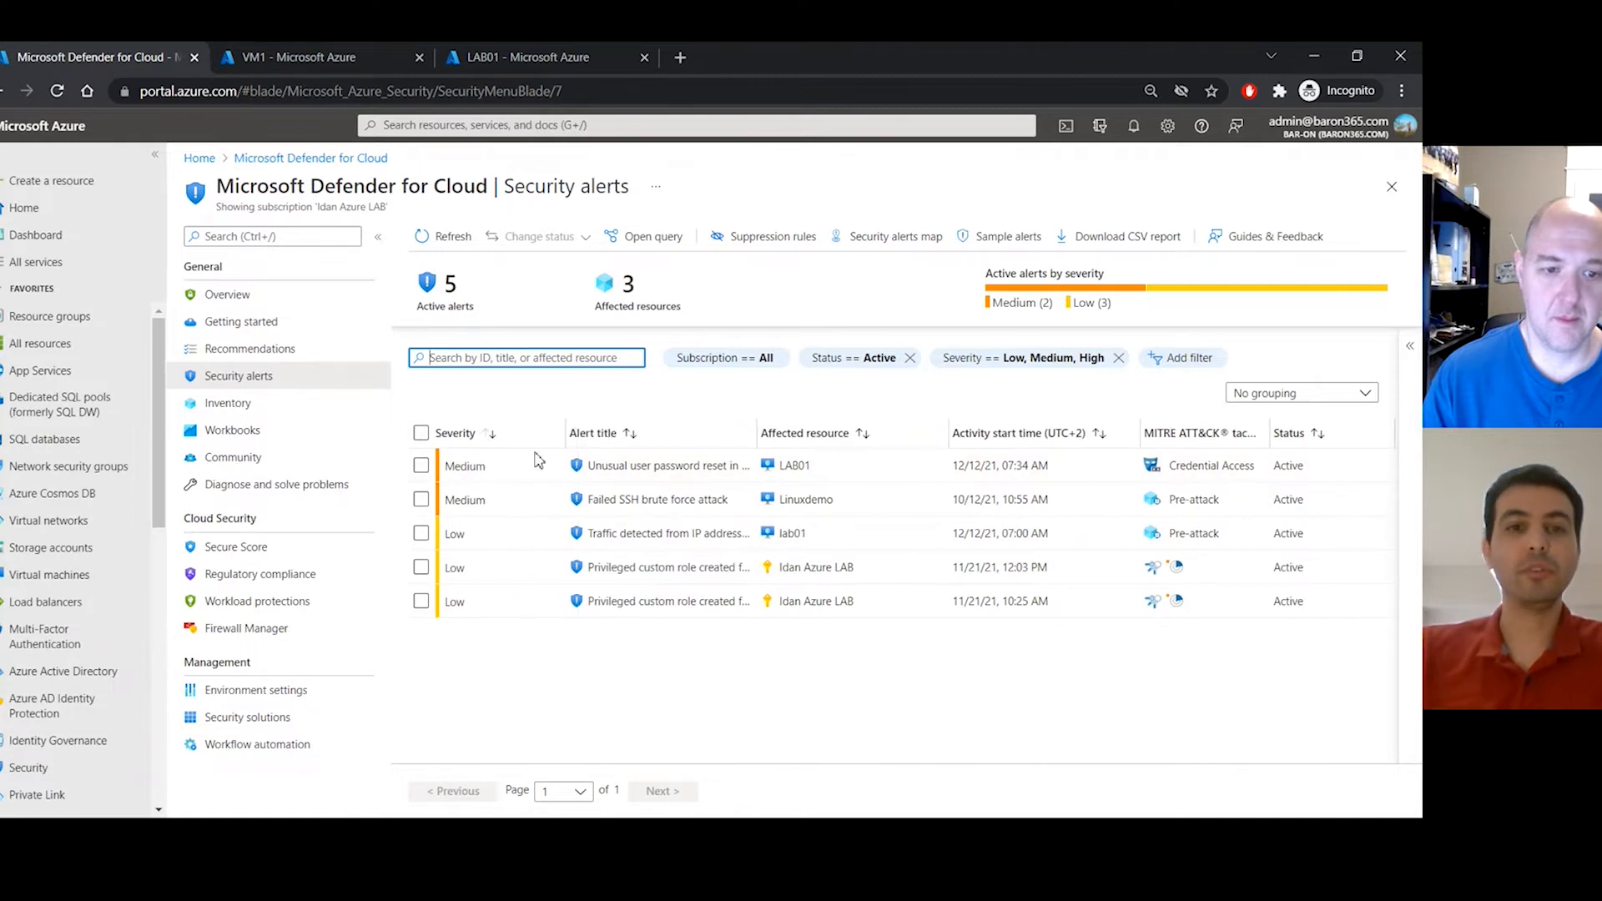
click(421, 466)
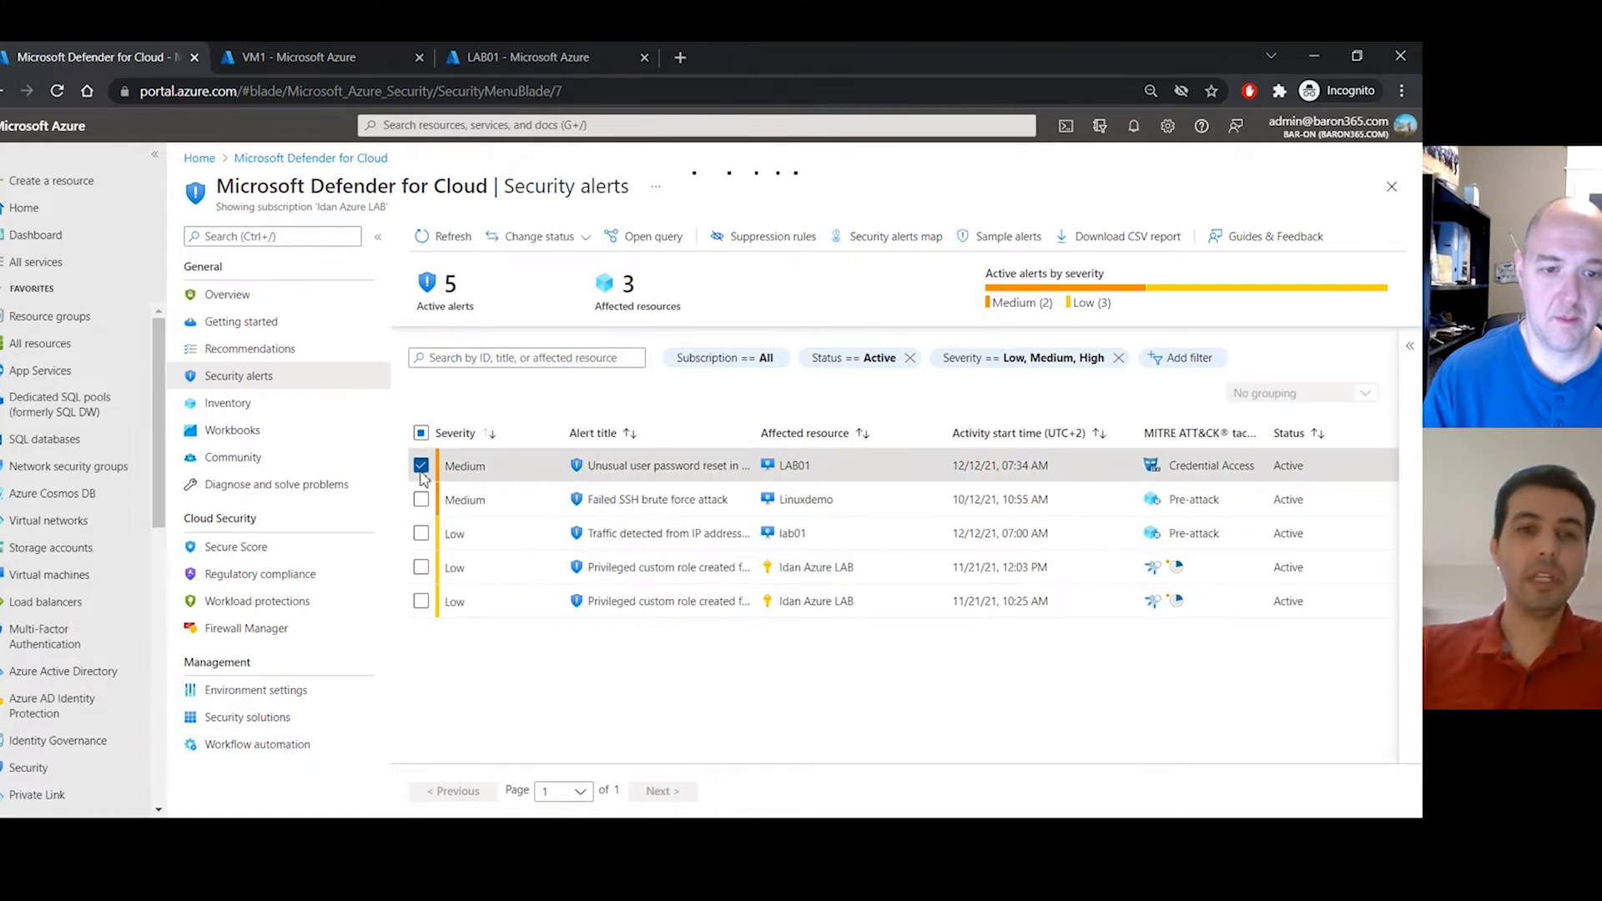
click(499, 472)
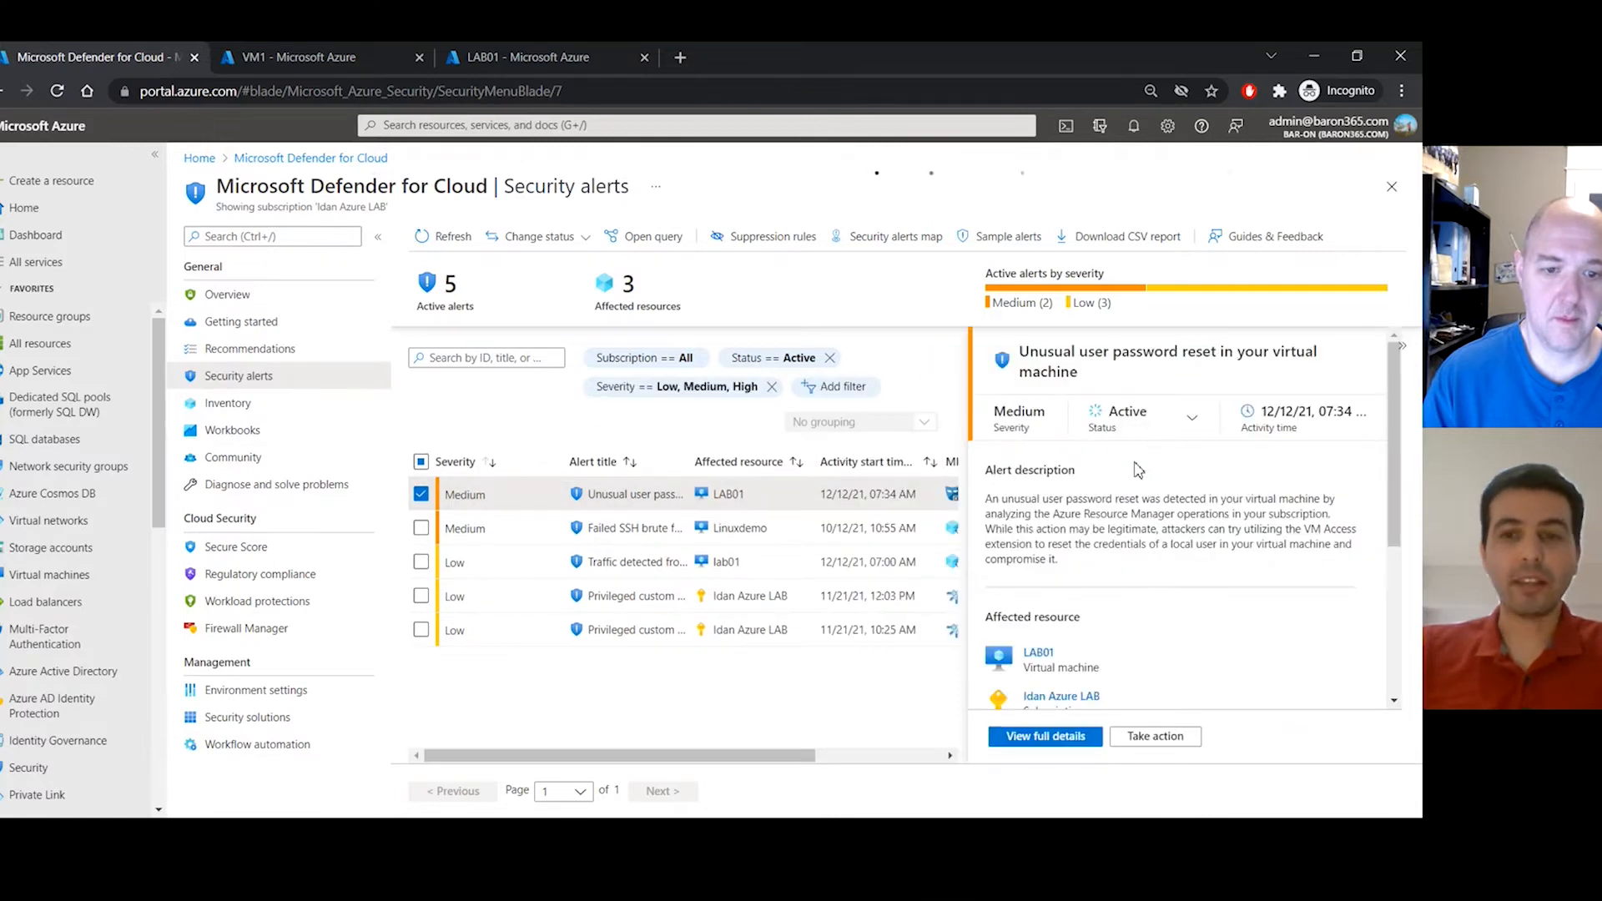
scroll(1139, 469, down, 1)
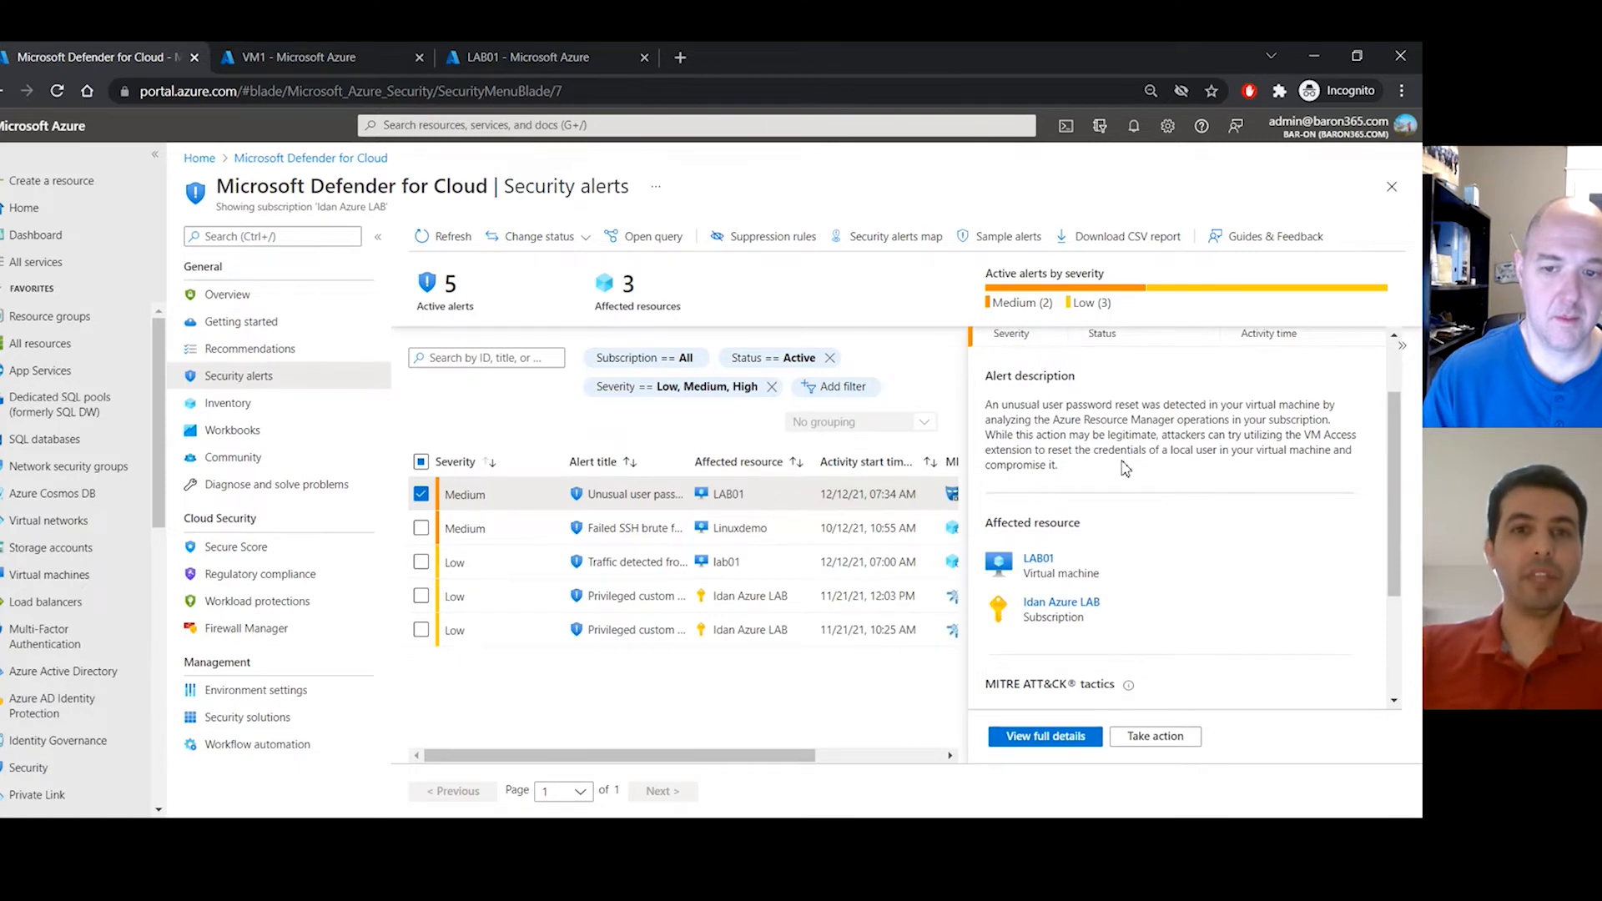
scroll(1126, 469, down, 1)
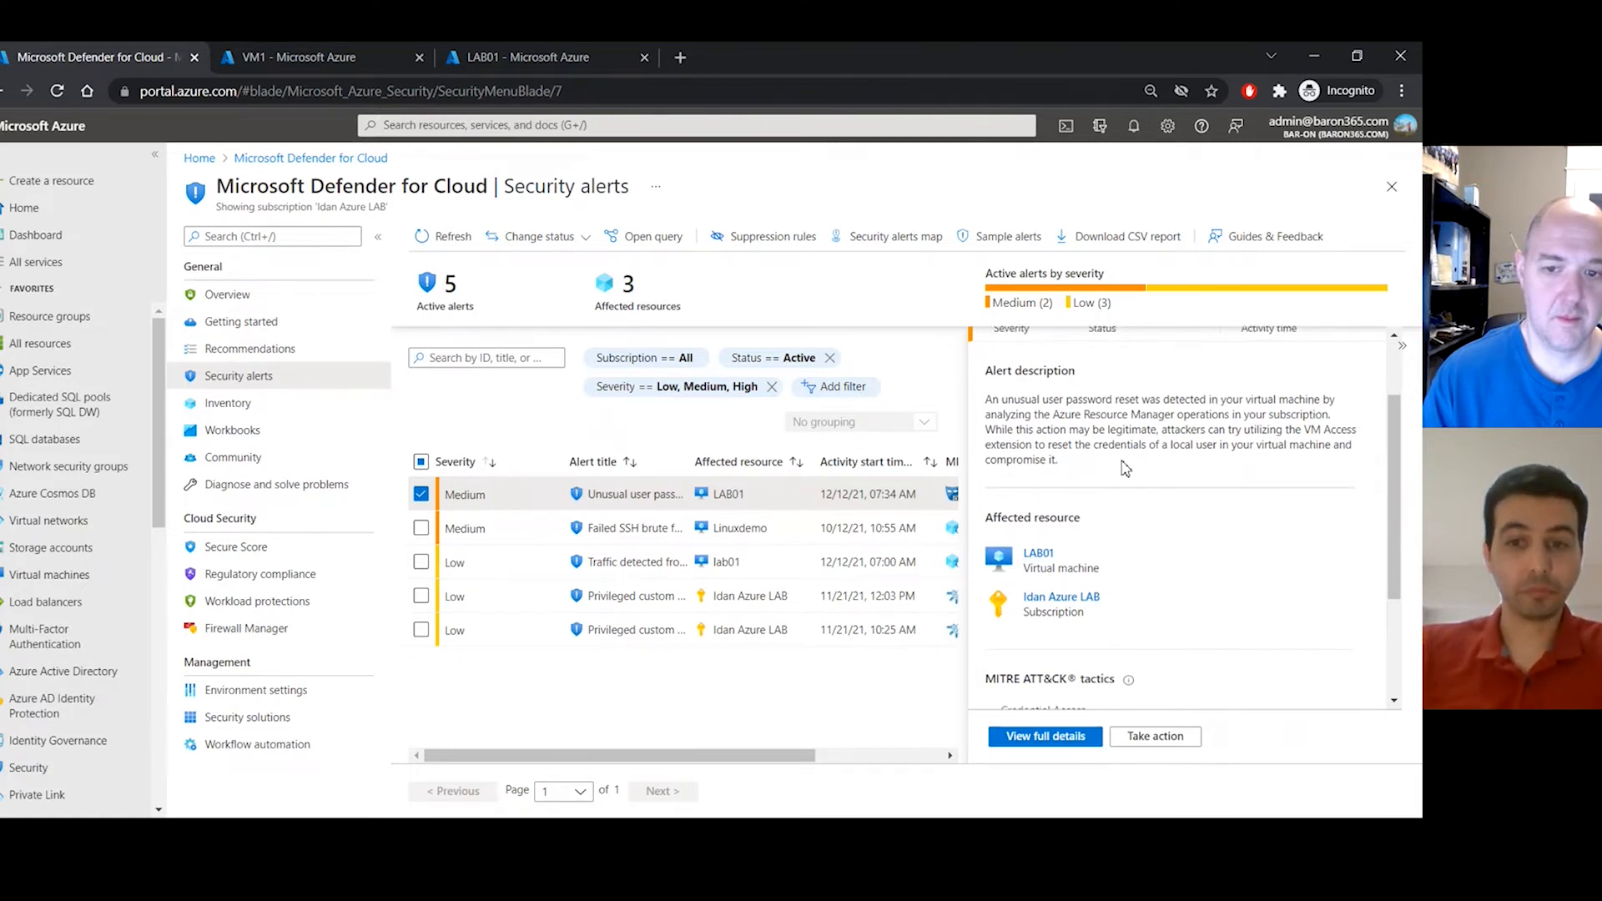
click(1045, 736)
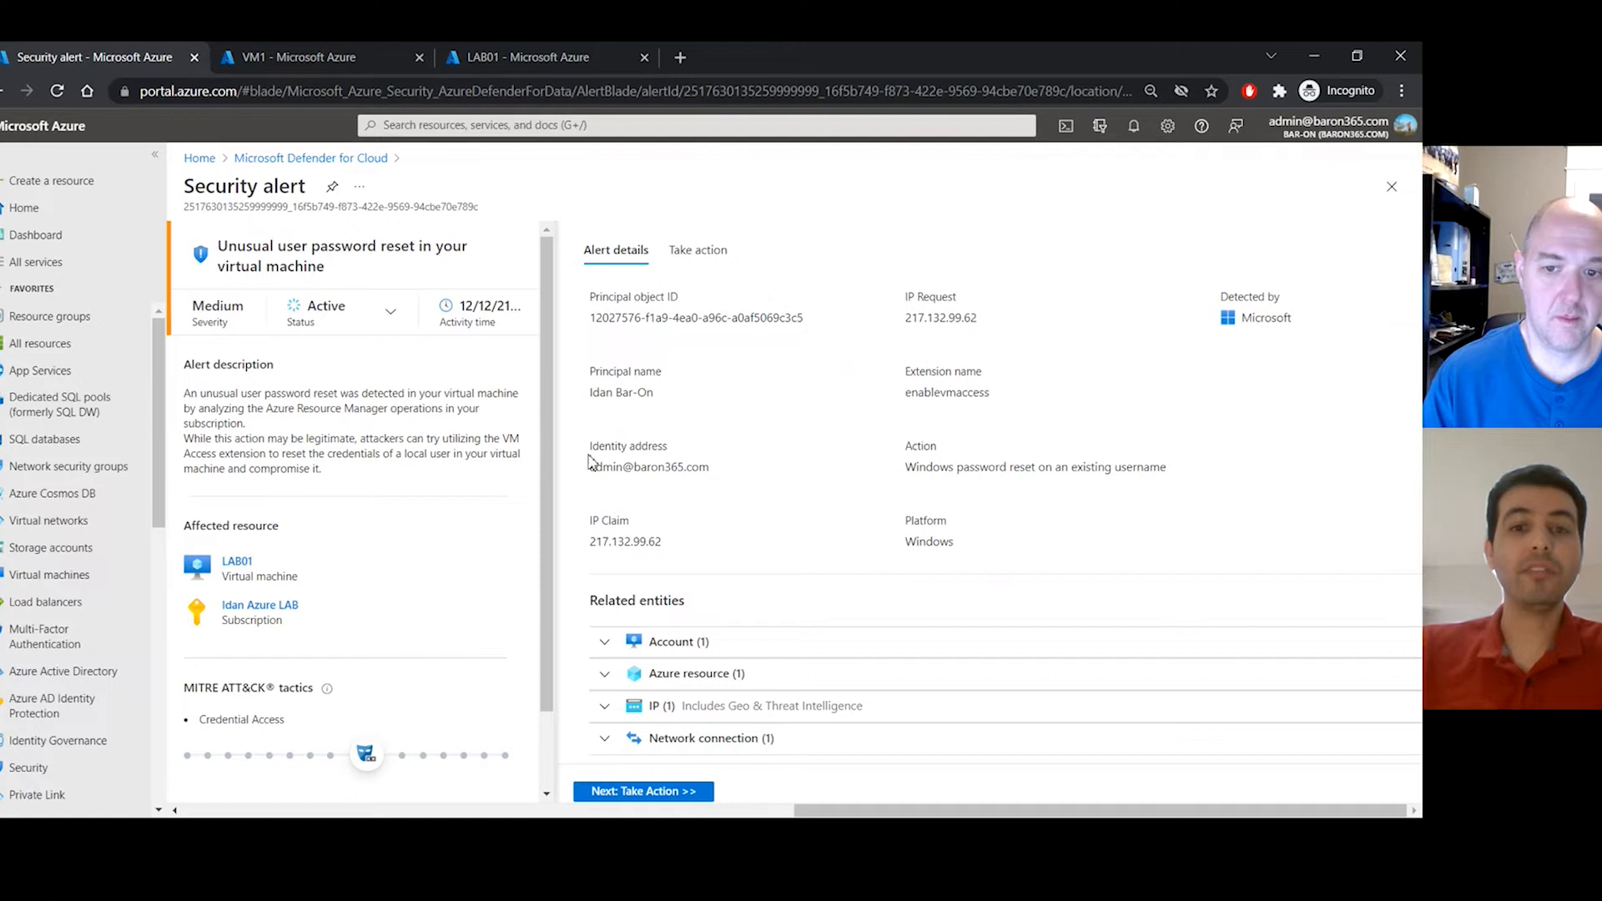
- Expand the alert's Account, Azure resource, IP and Network connection entities, then return to Security alerts
scroll(651, 534, down, 1)
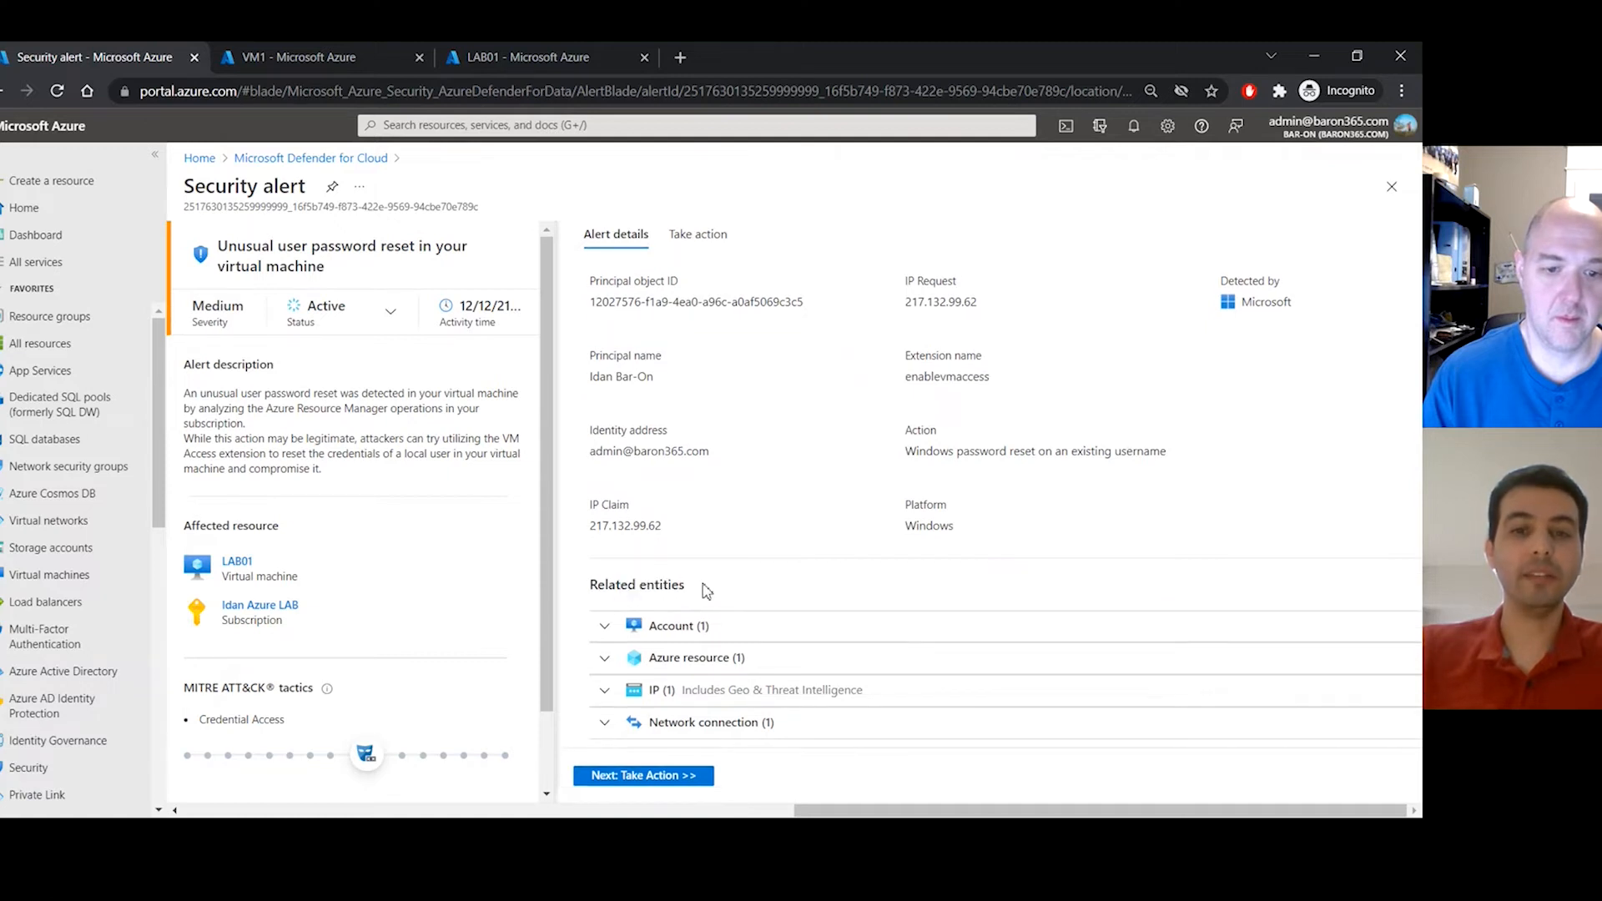
click(668, 633)
scroll(691, 650, down, 2)
click(690, 659)
scroll(709, 667, down, 2)
click(746, 688)
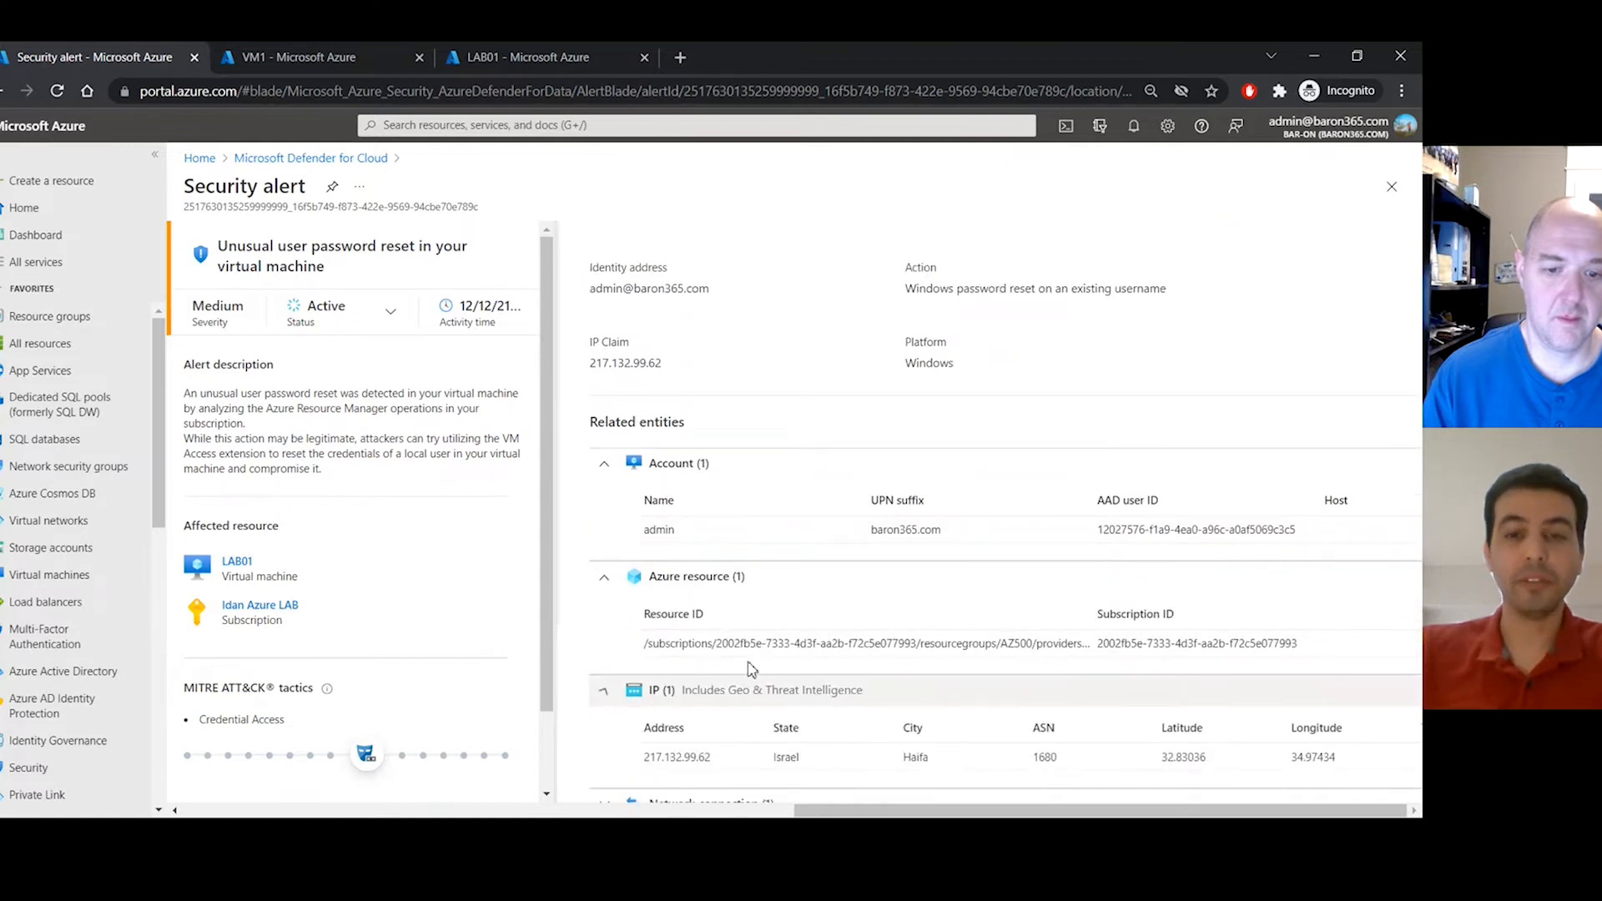
scroll(751, 660, down, 2)
click(736, 724)
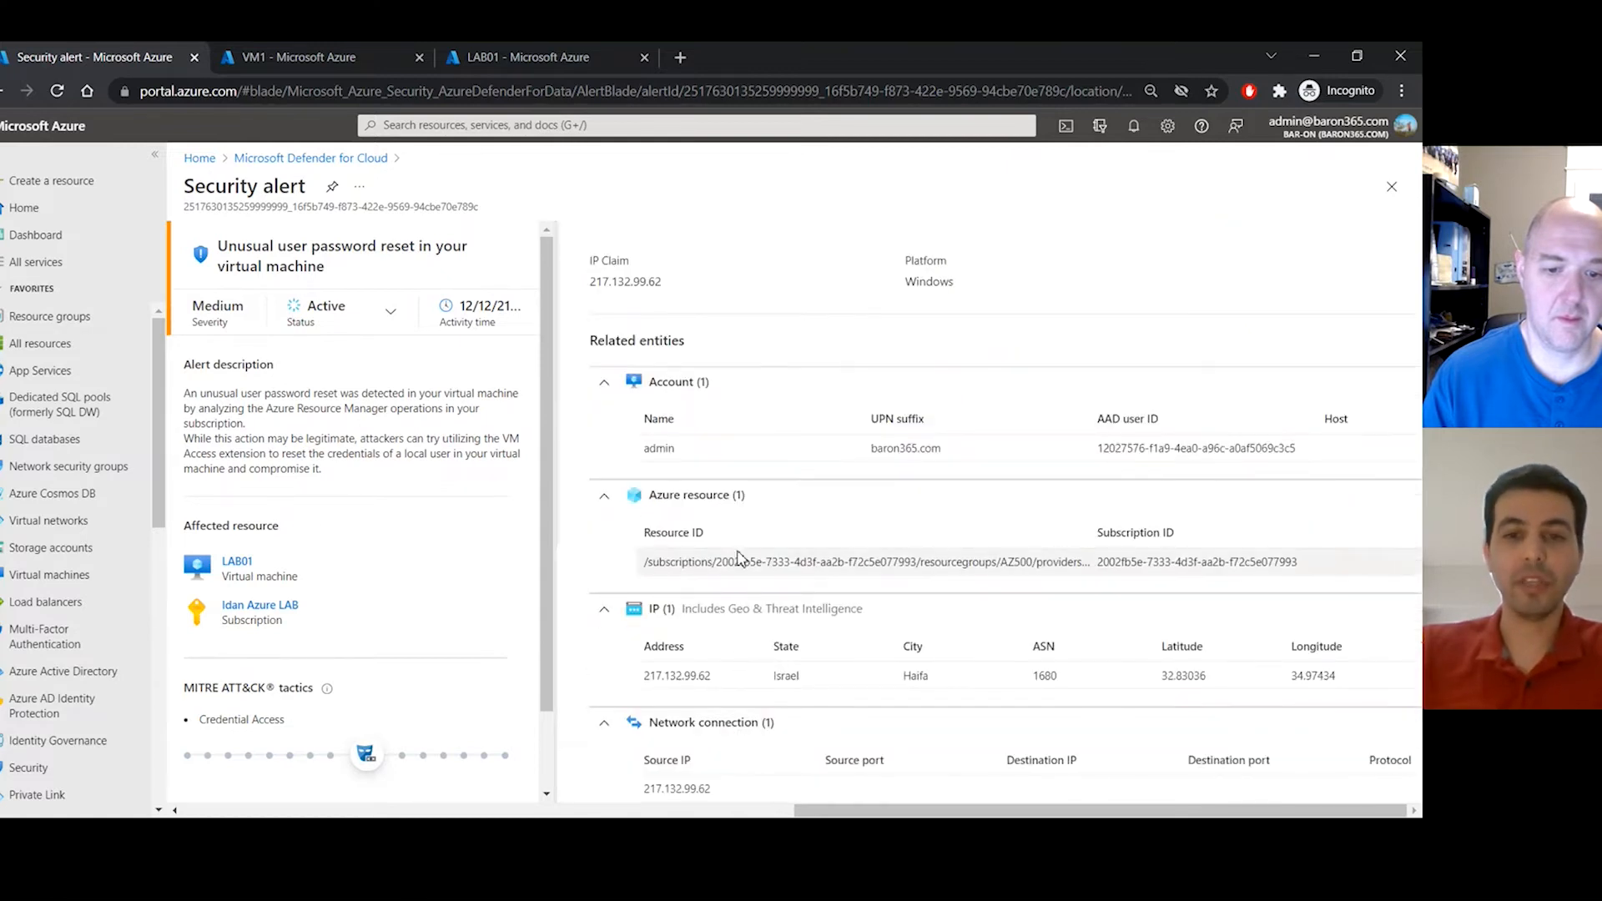
scroll(738, 559, down, 2)
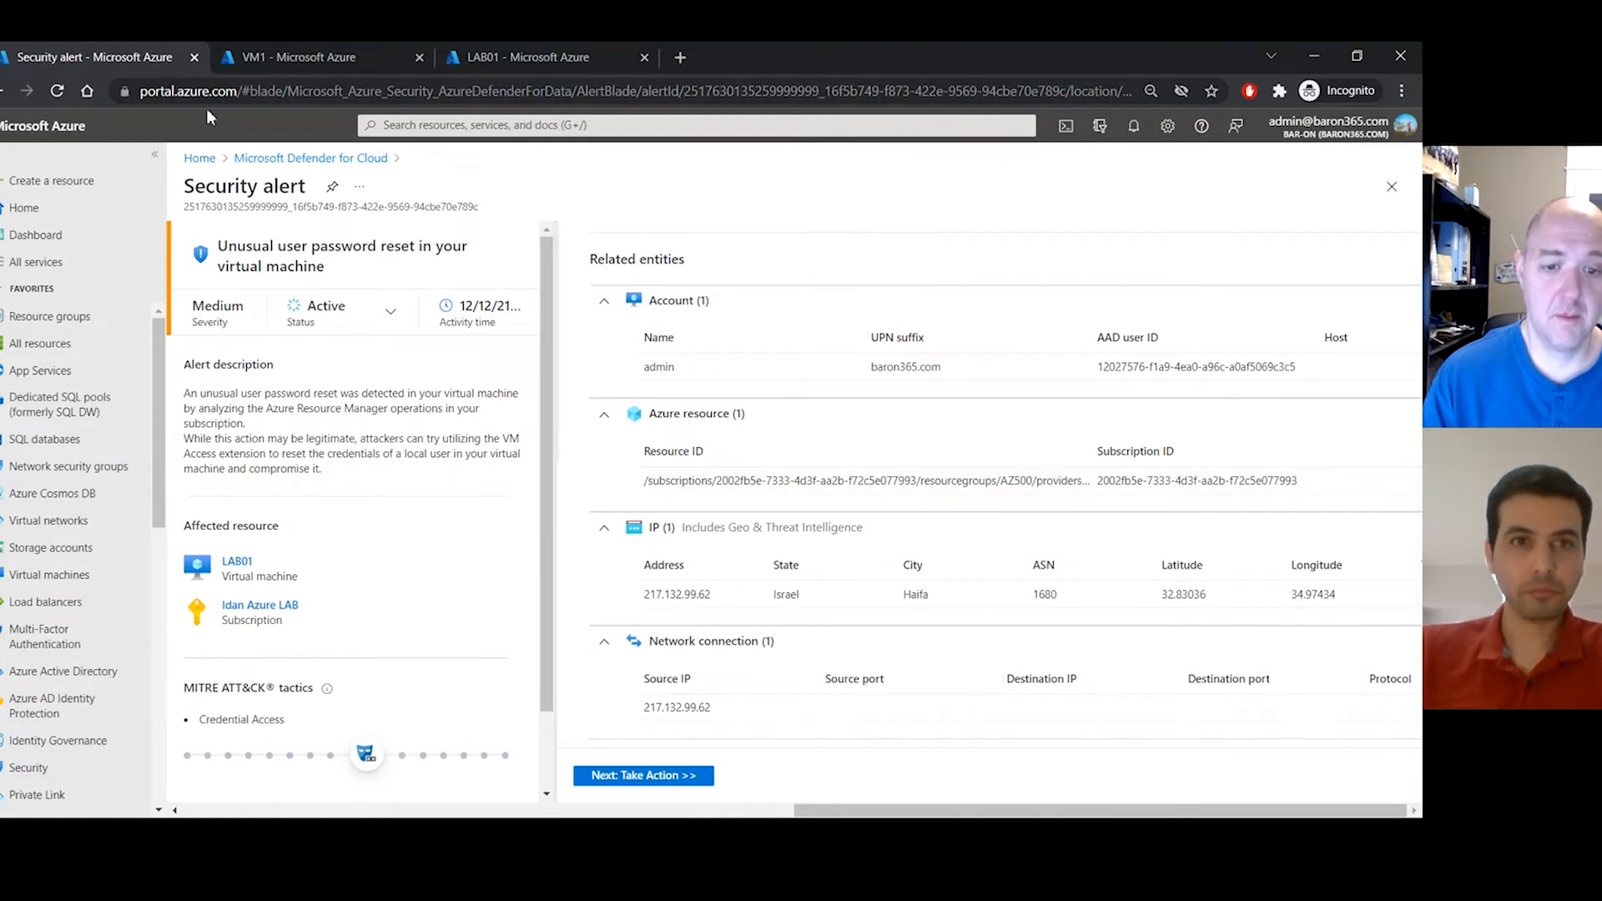
click(337, 158)
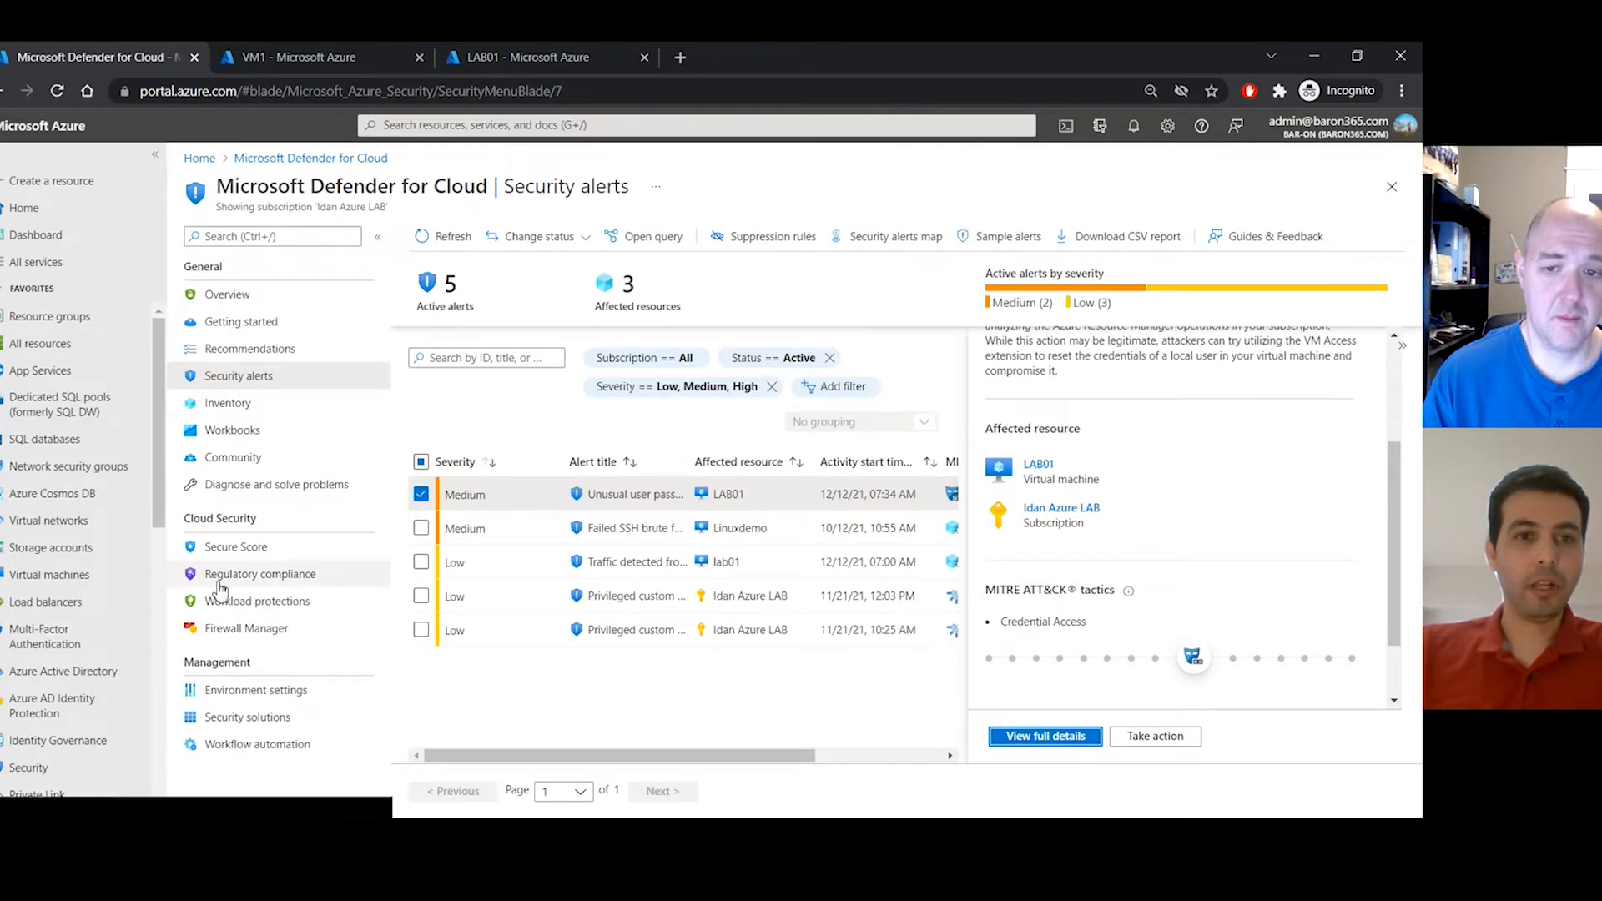
- Browse all recommendations for the lab subscription via Secure Score, ending on the 48% Secure Score page
click(292, 552)
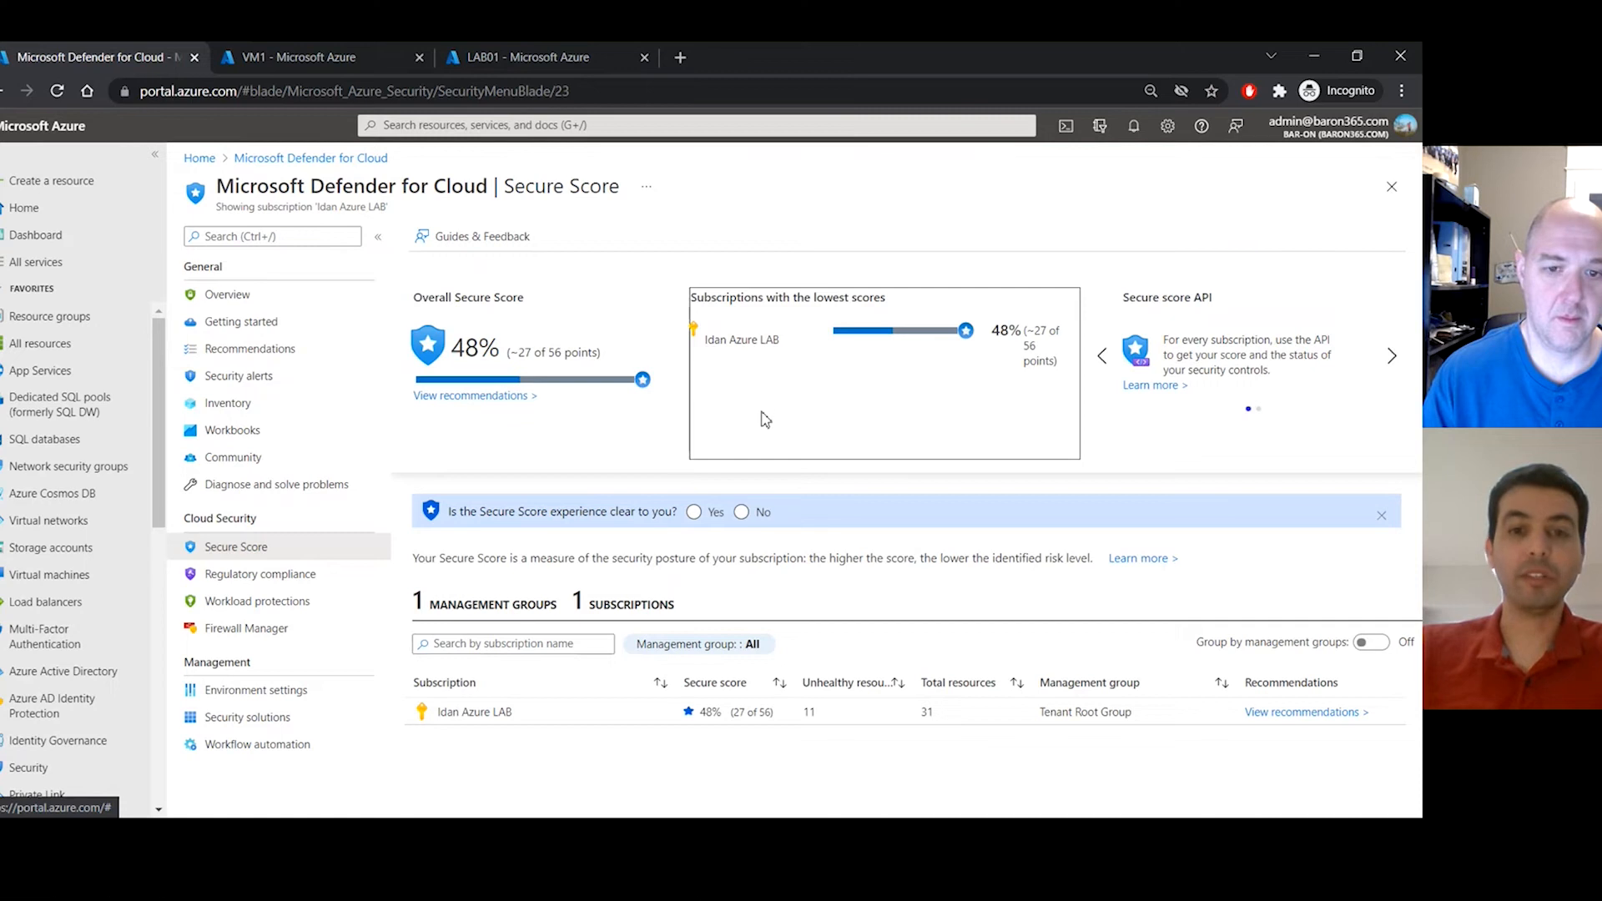
click(563, 724)
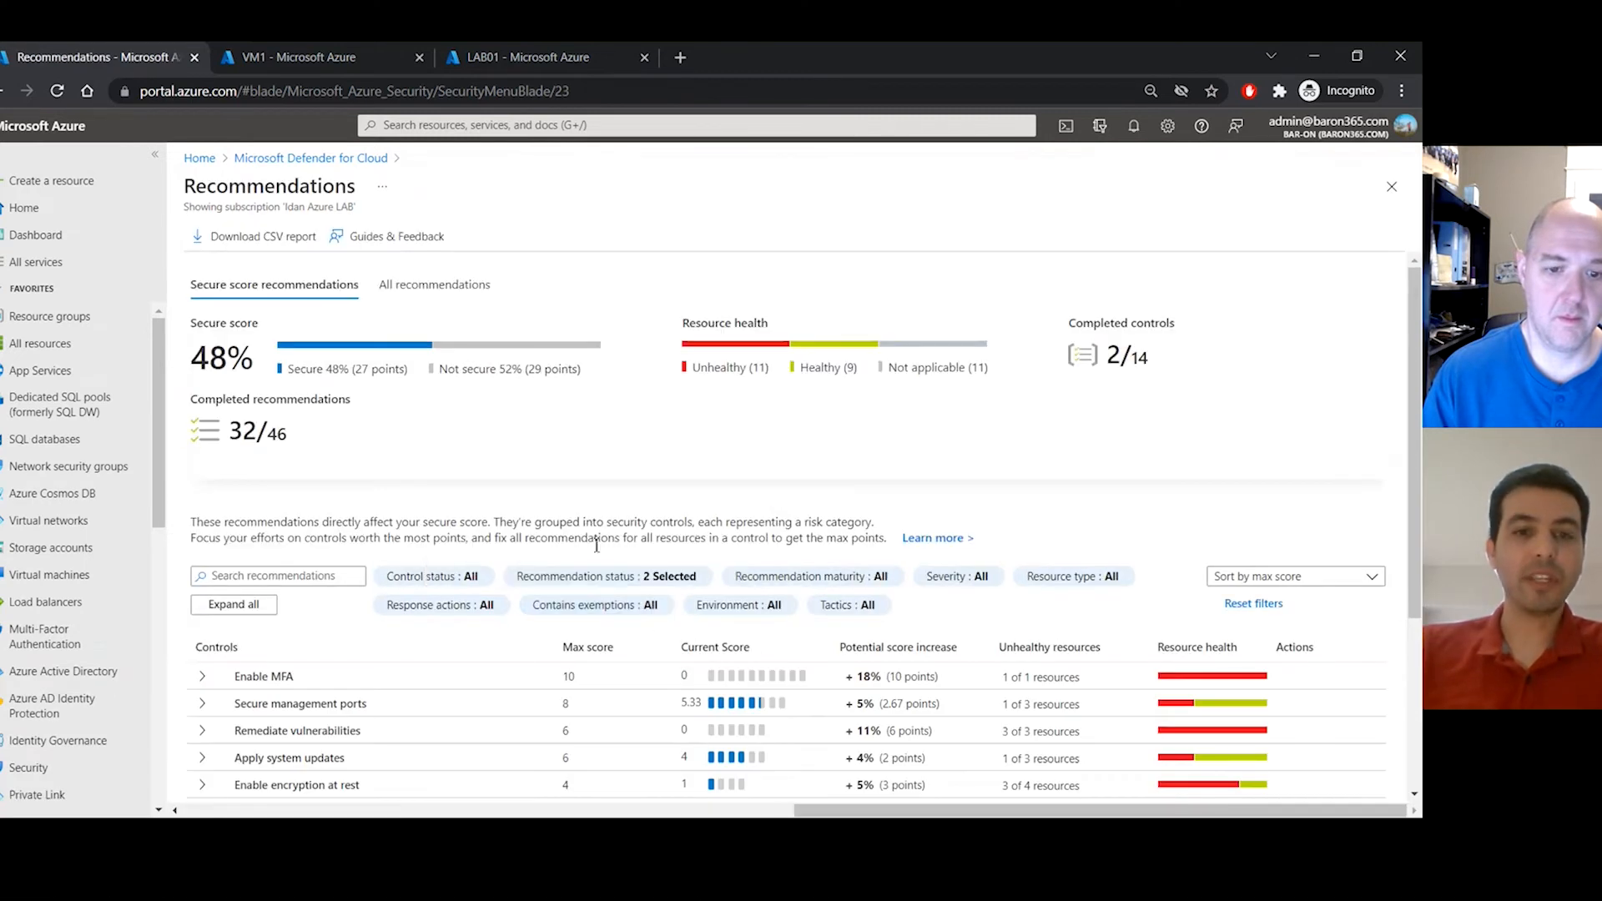
click(451, 297)
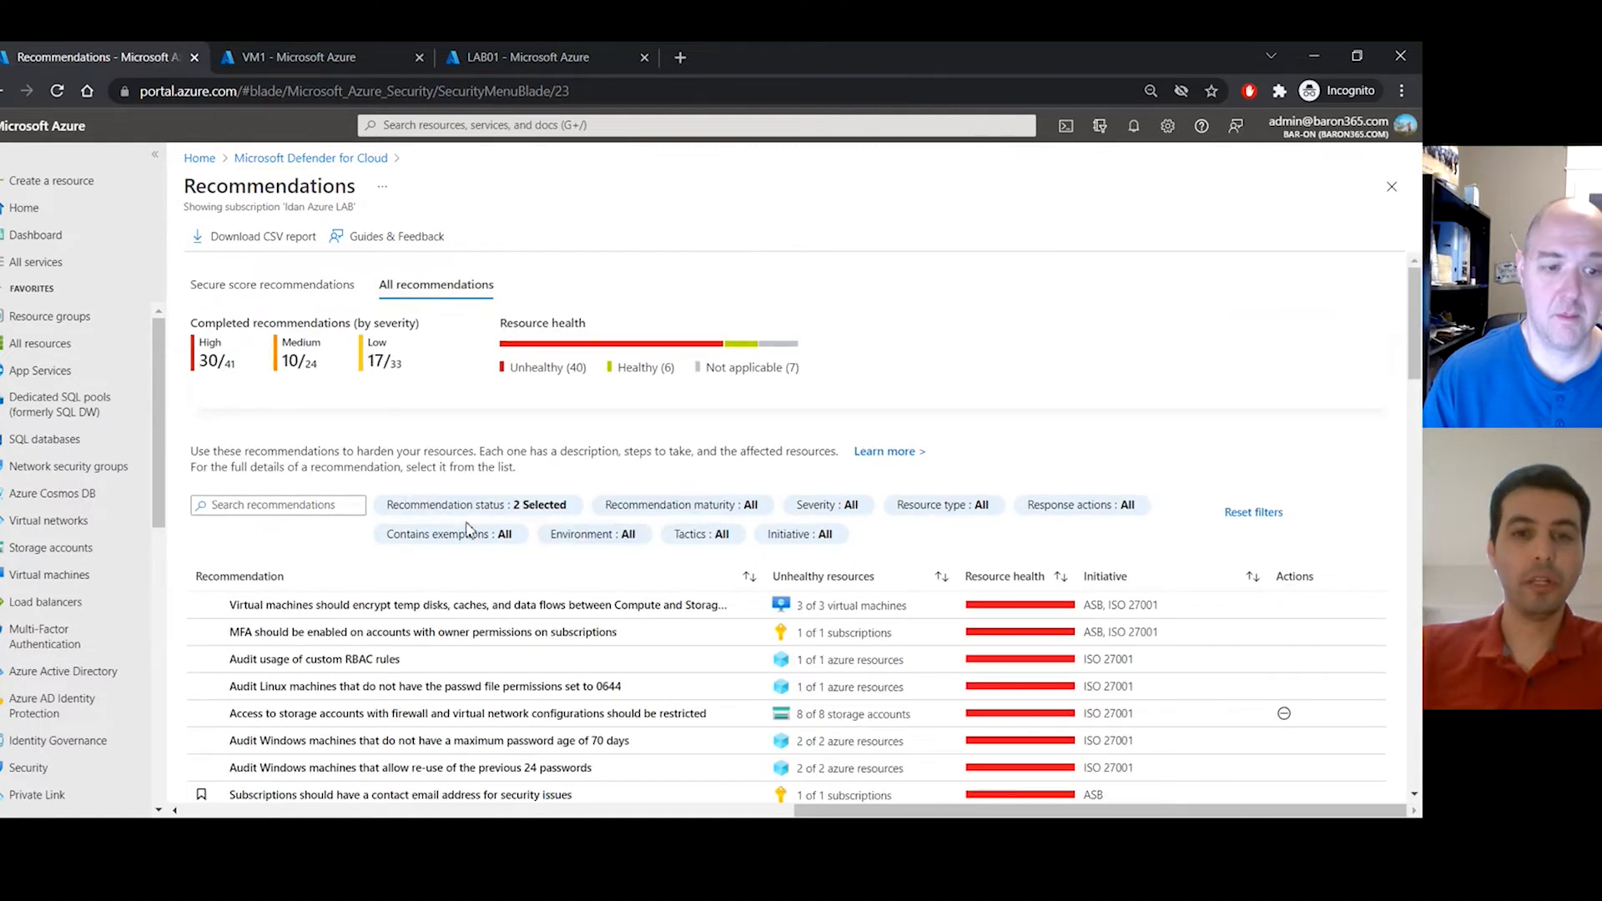
scroll(470, 530, down, 1)
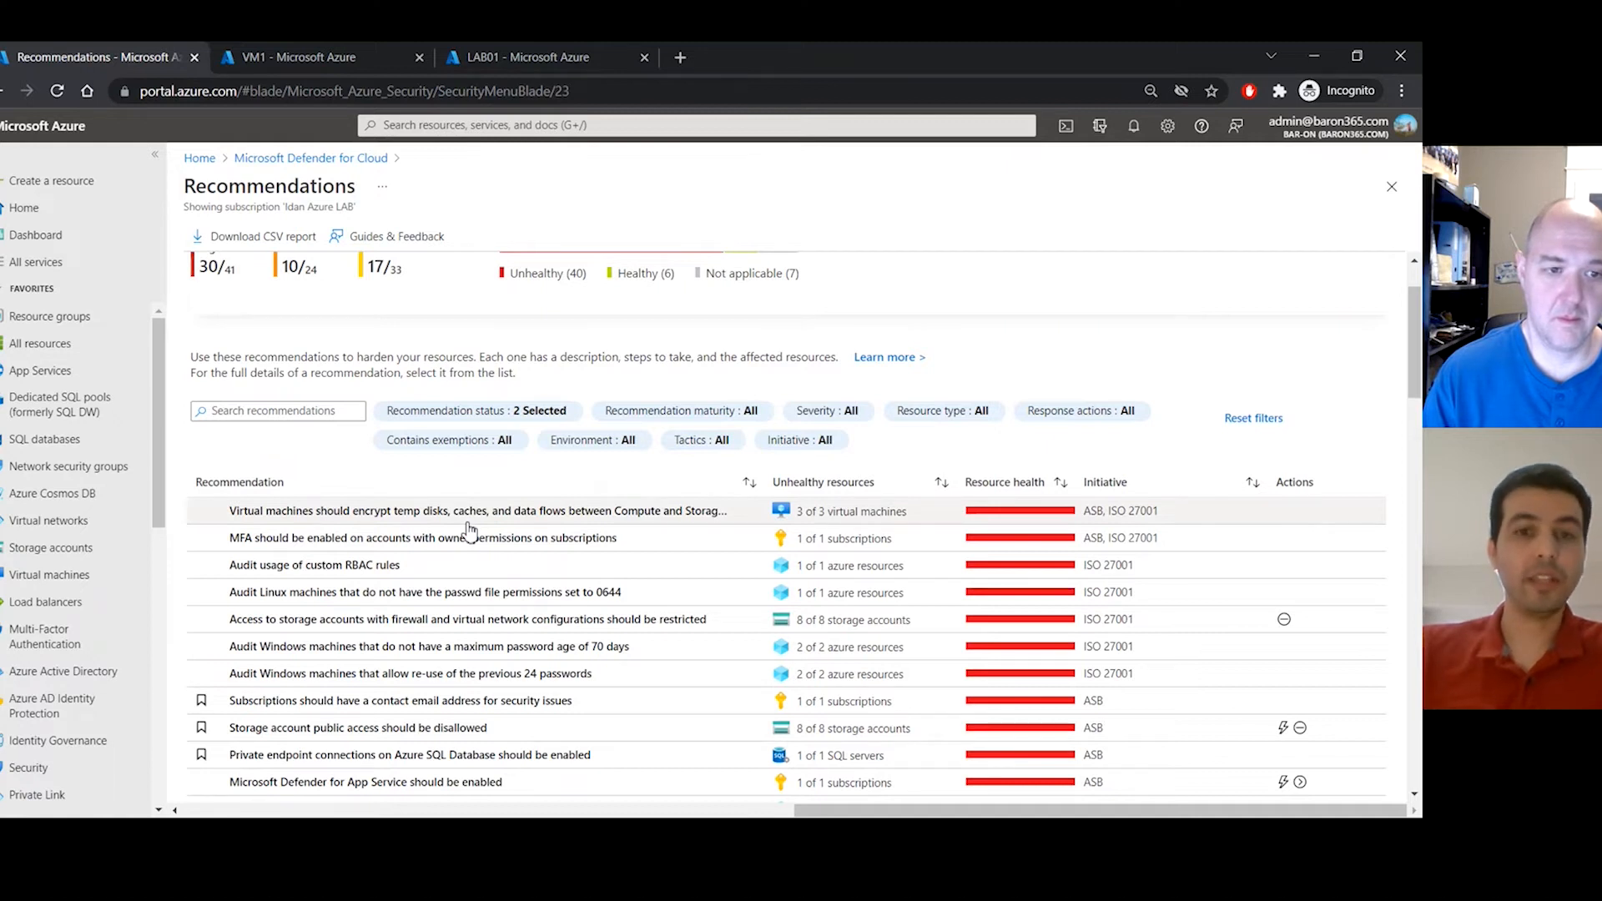
scroll(469, 530, down, 2)
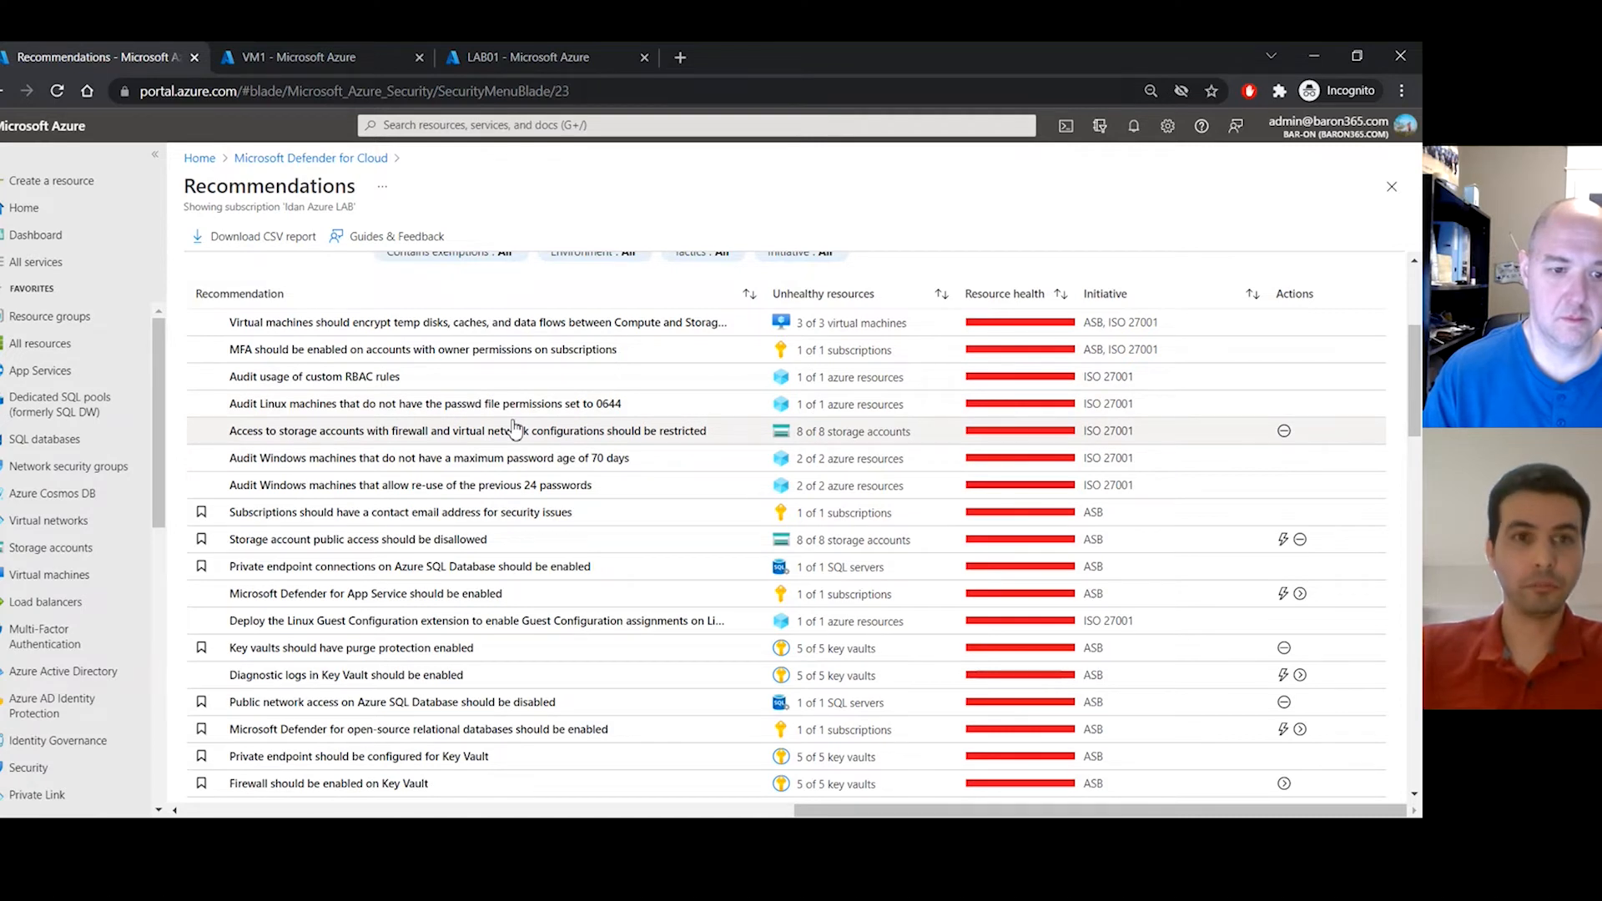
scroll(515, 428, up, 3)
click(322, 162)
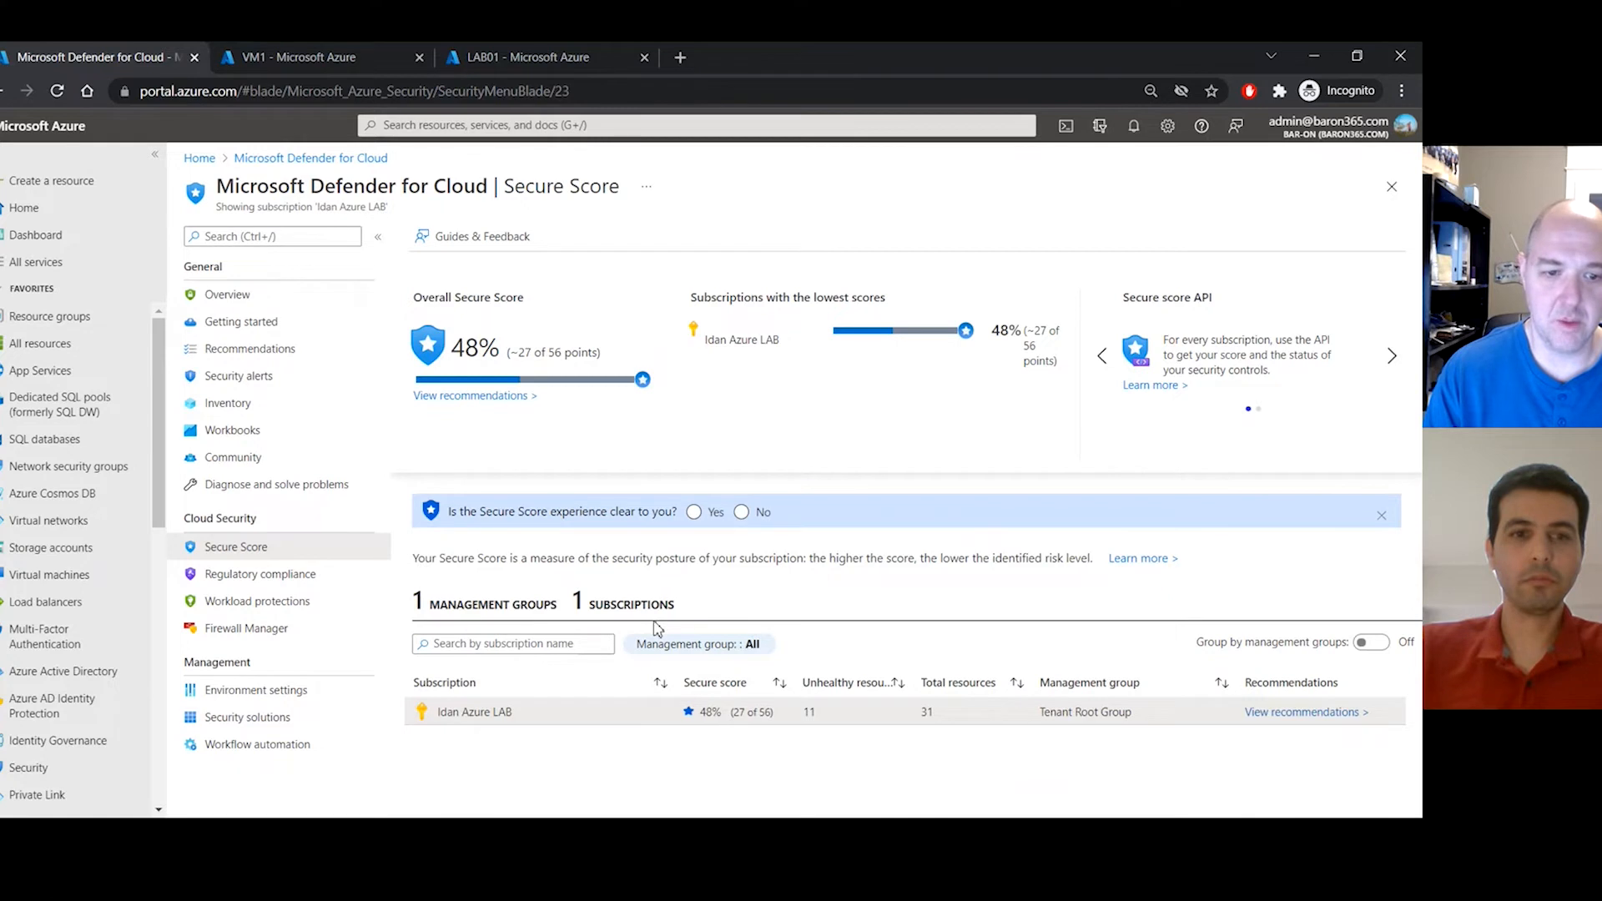
click(302, 601)
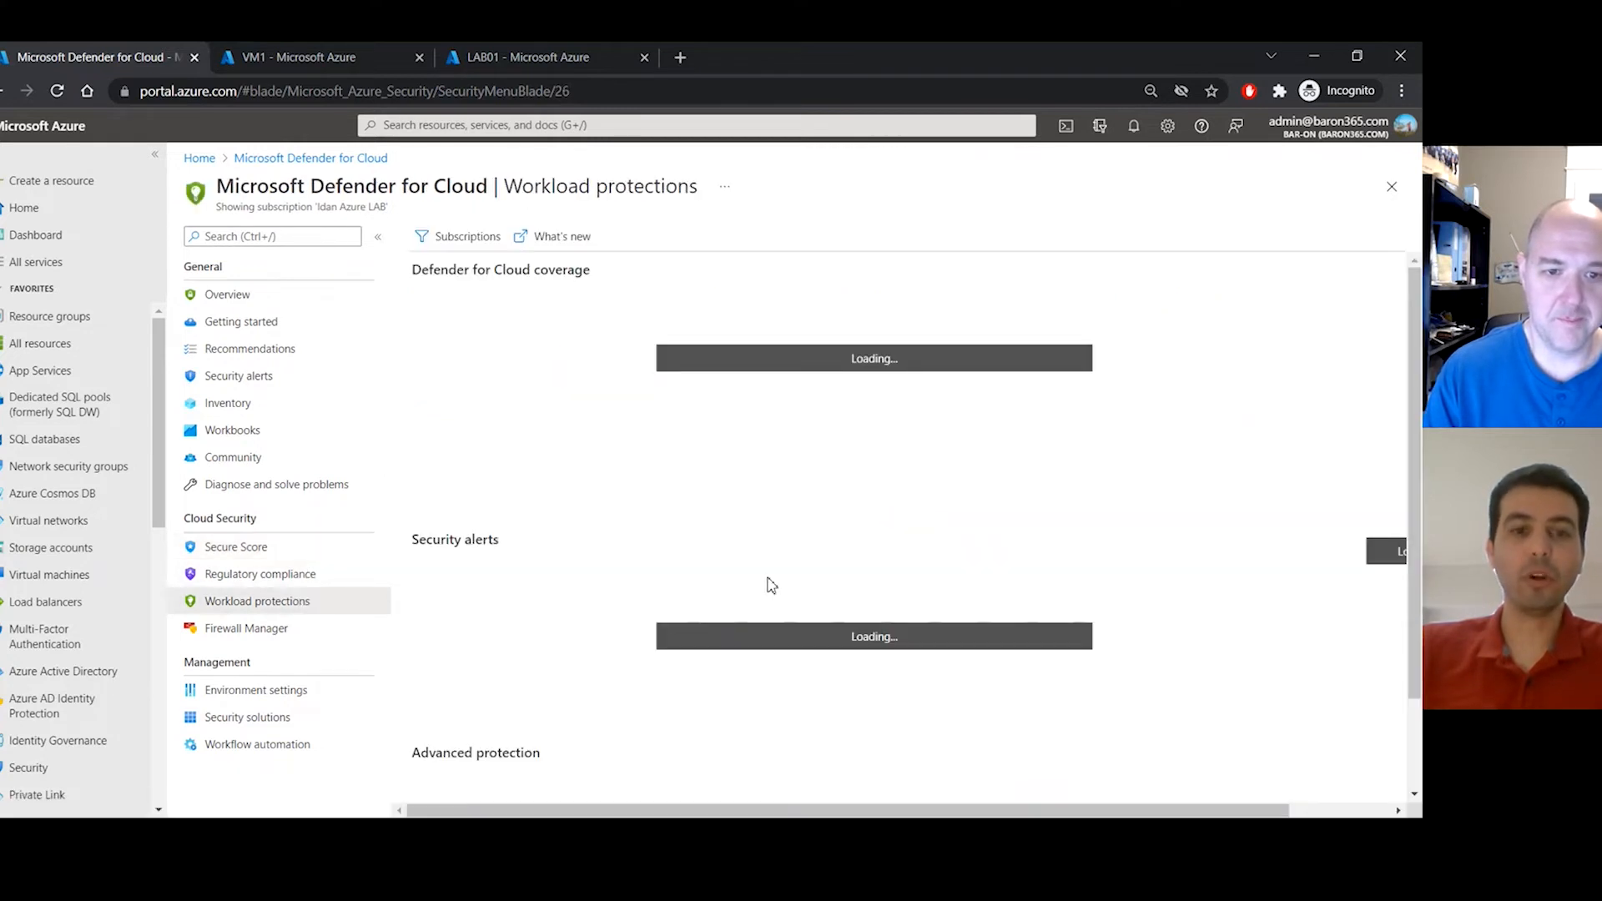
scroll(771, 585, down, 2)
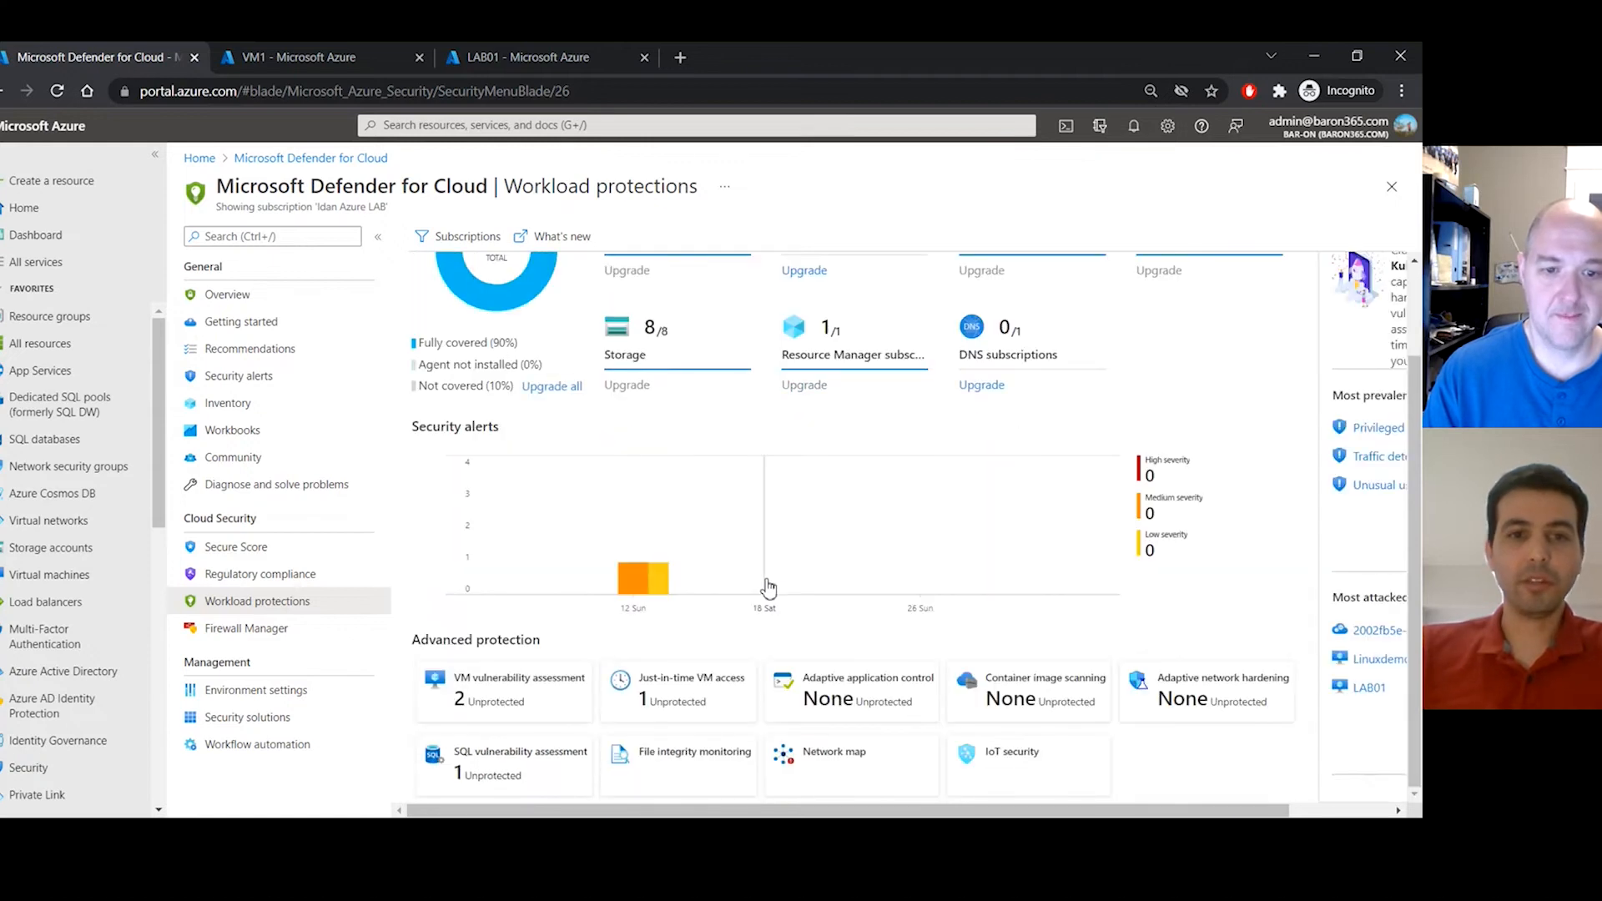
drag(454, 643, 609, 643)
click(611, 643)
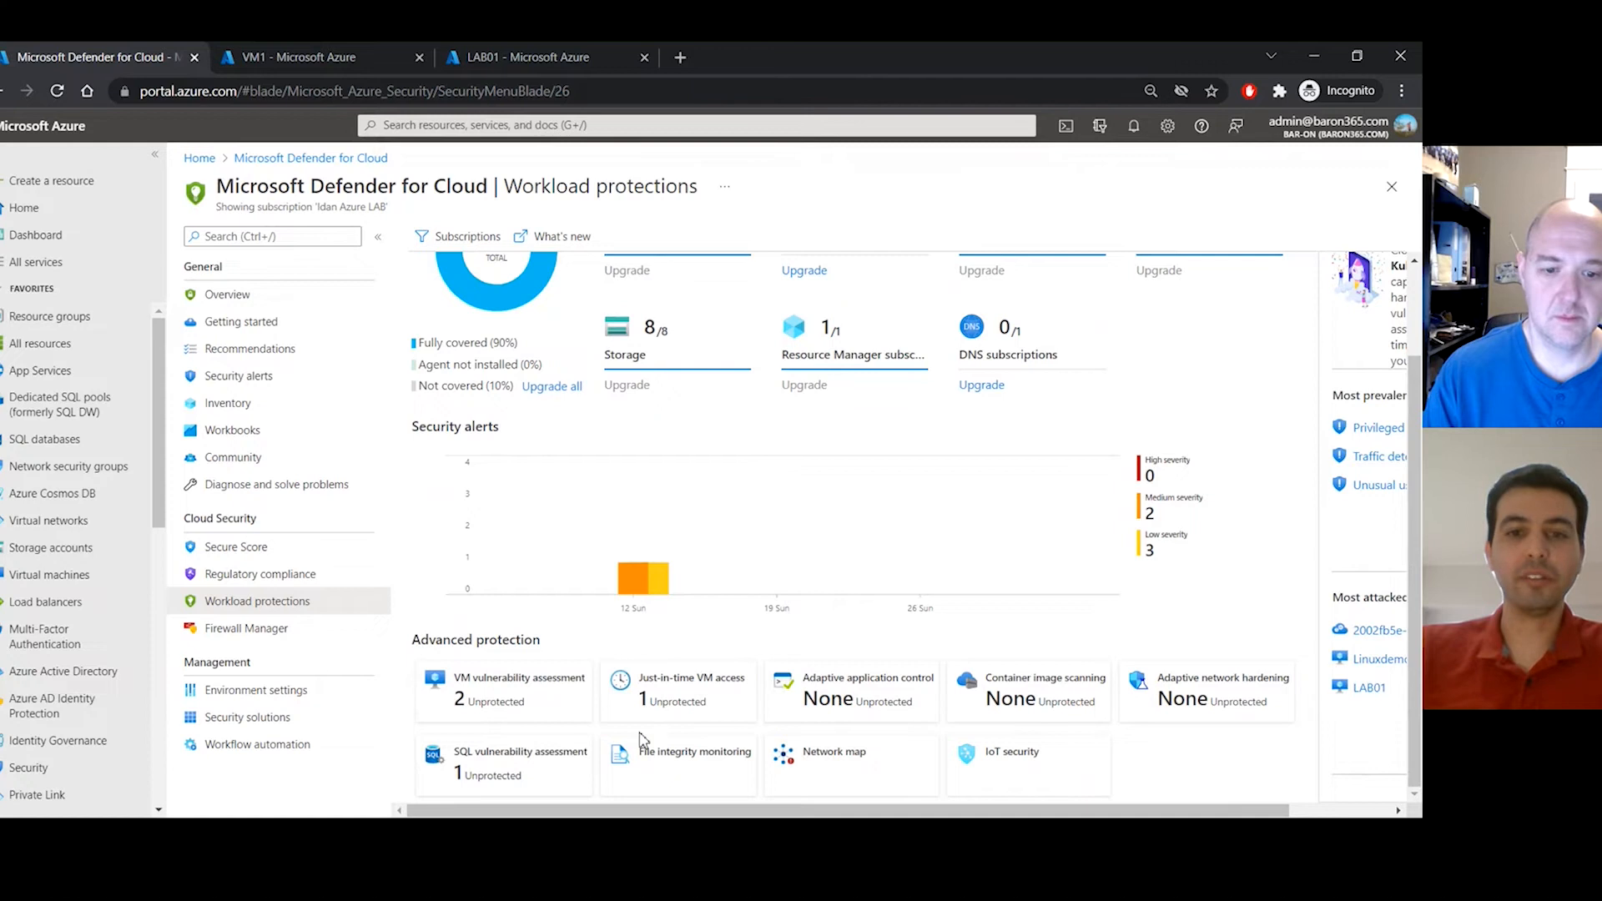
- Open Just-in-time VM access and select VM1 among the 2 configured VMs
click(674, 699)
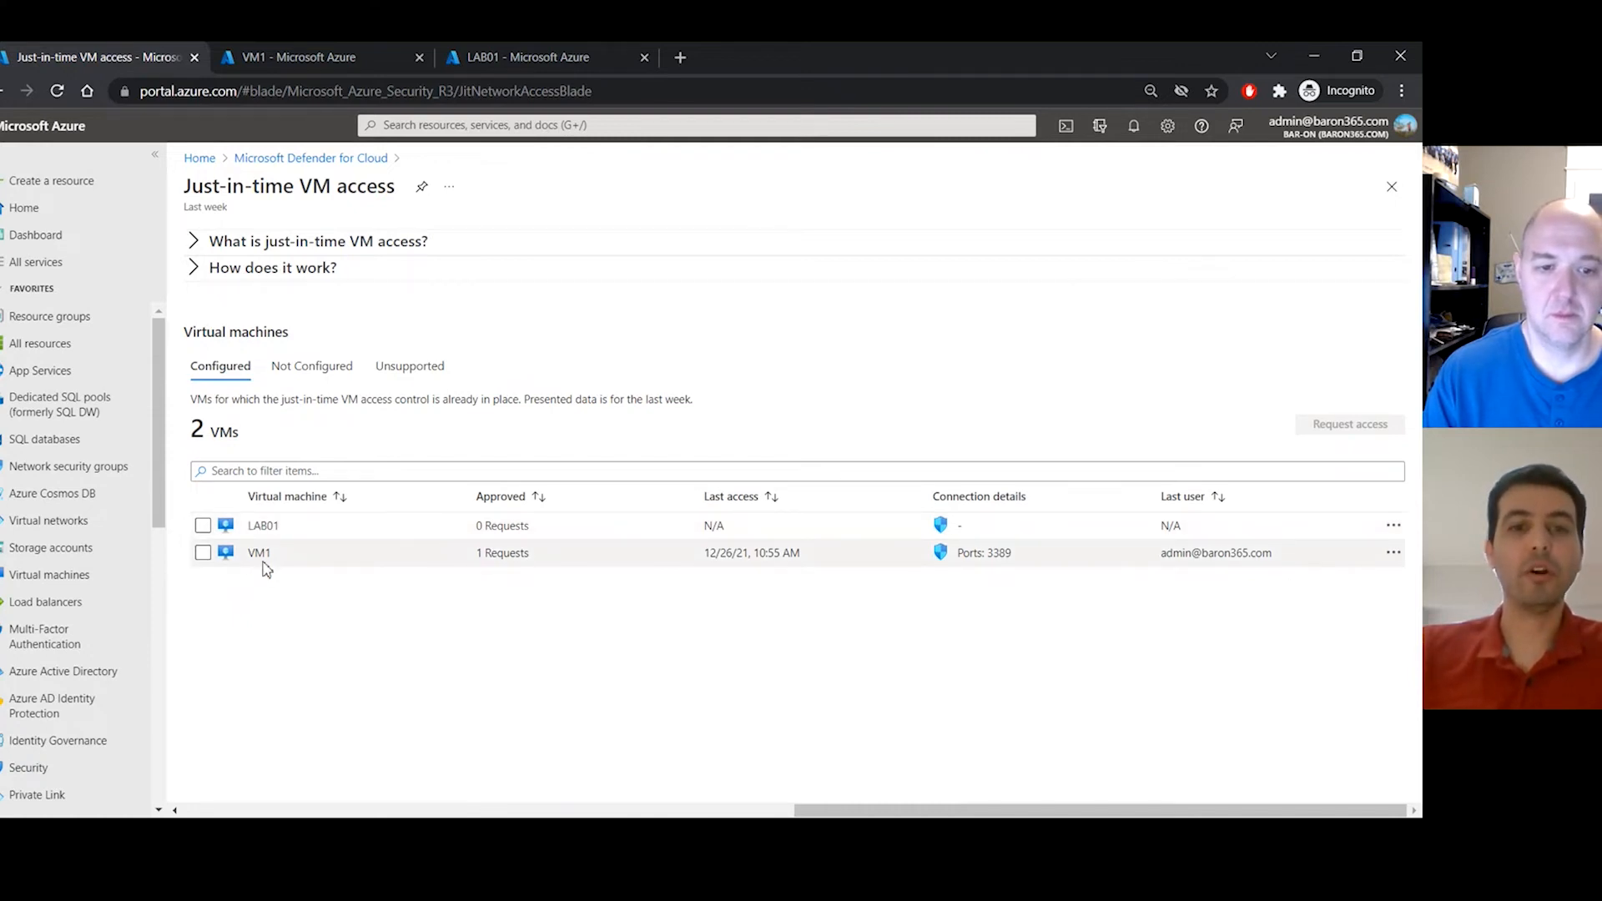
click(203, 553)
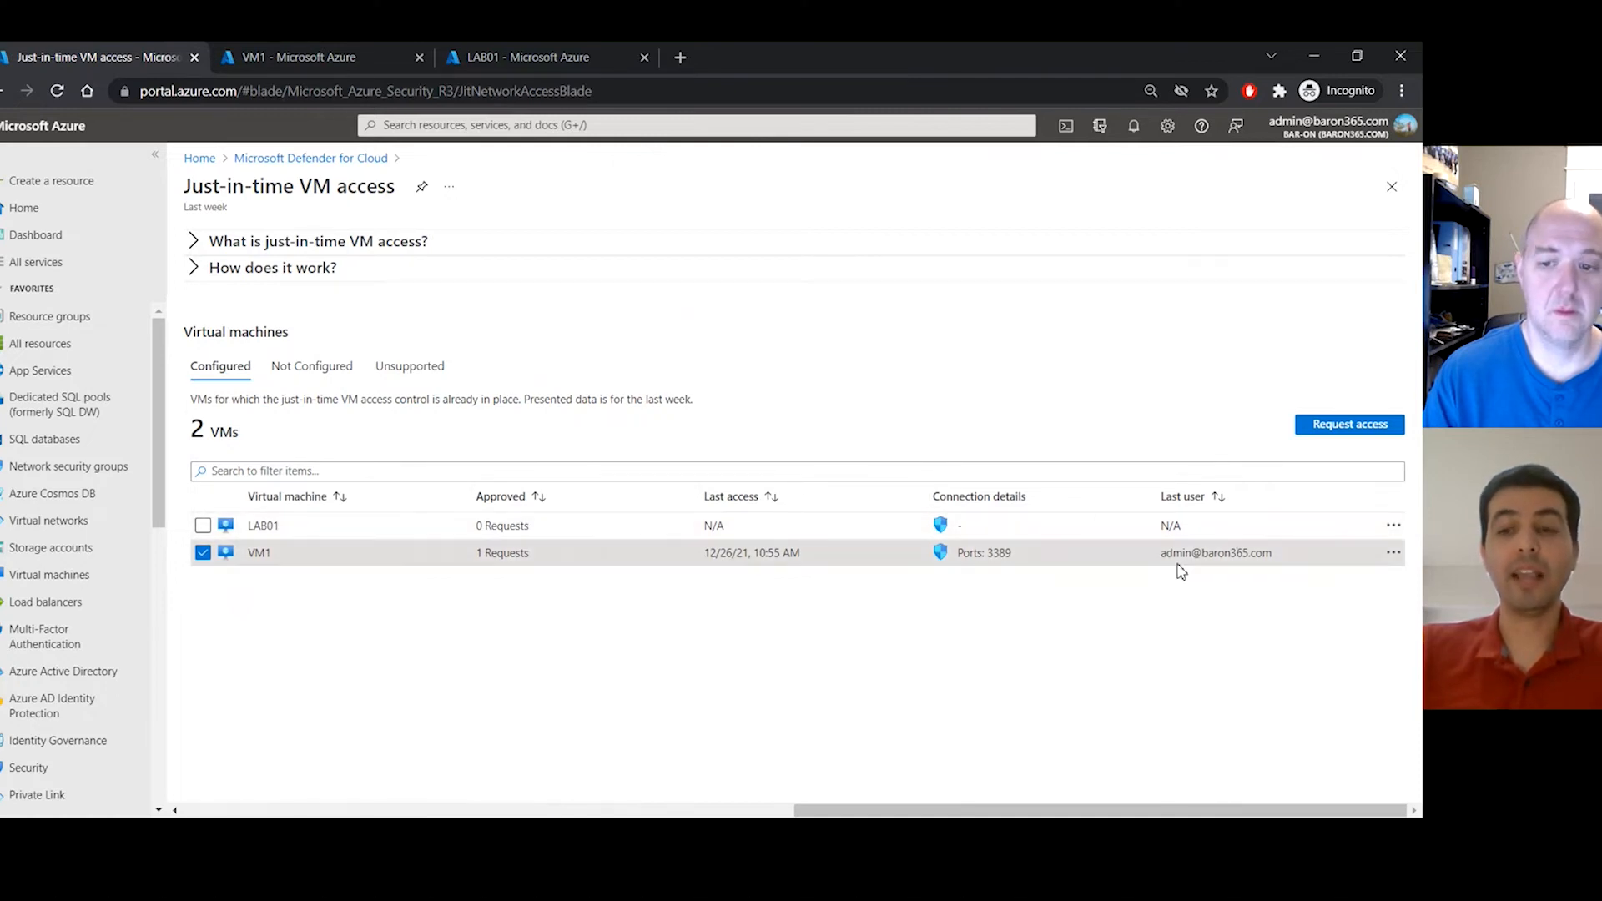
drag(1166, 553, 1269, 557)
click(1268, 556)
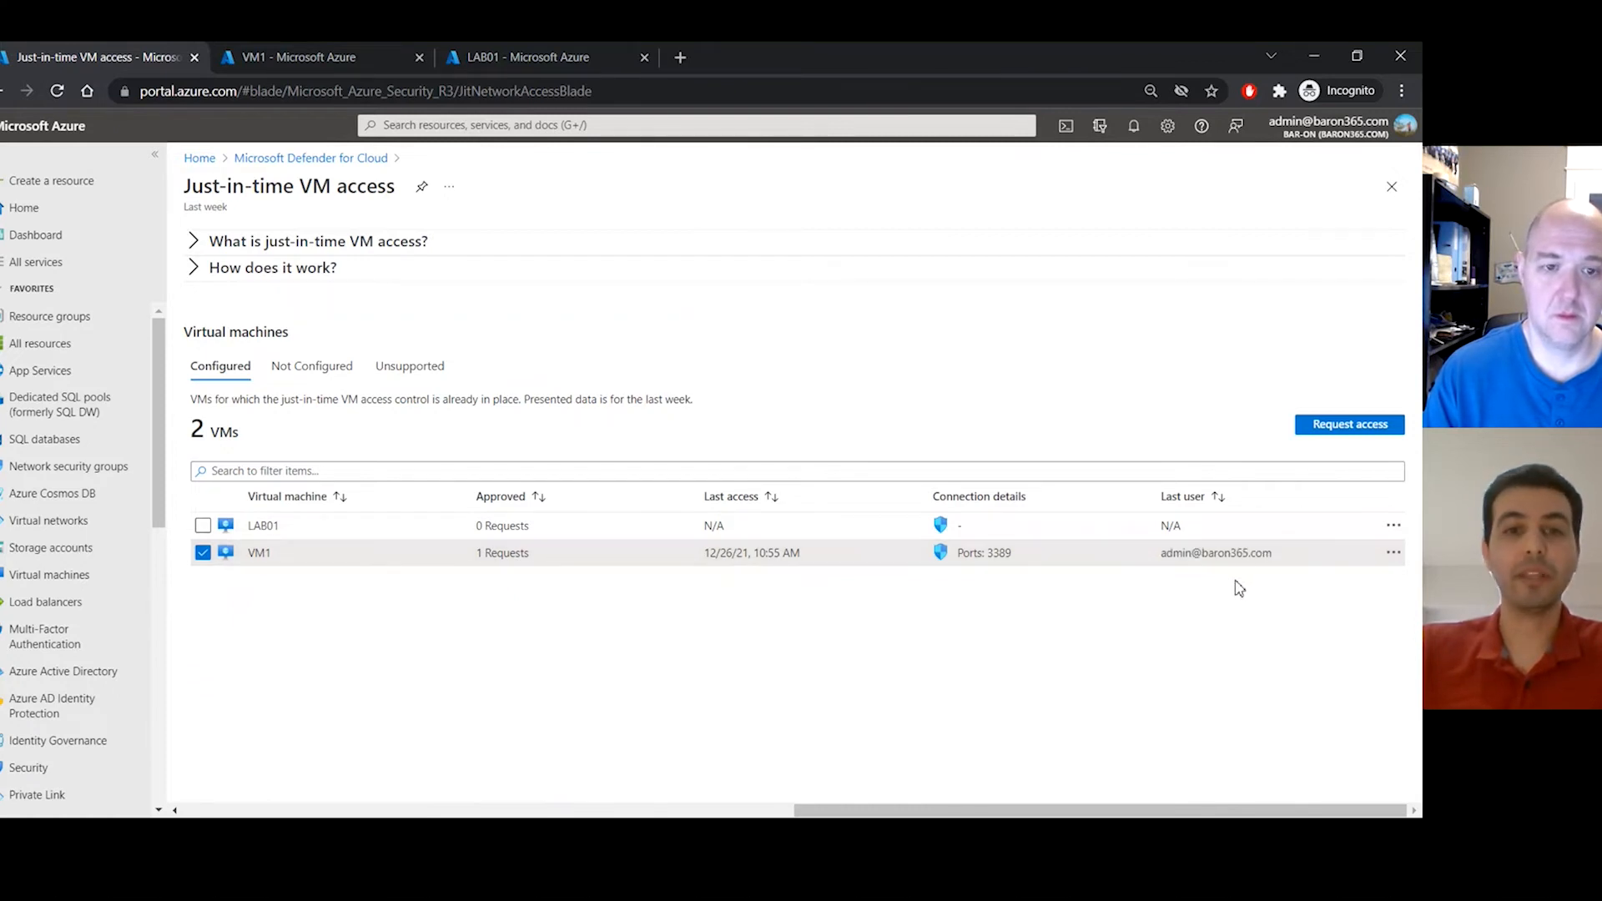
- Begin a VM1 access request with port 3389 on and IP Range as the allowed source
click(1341, 430)
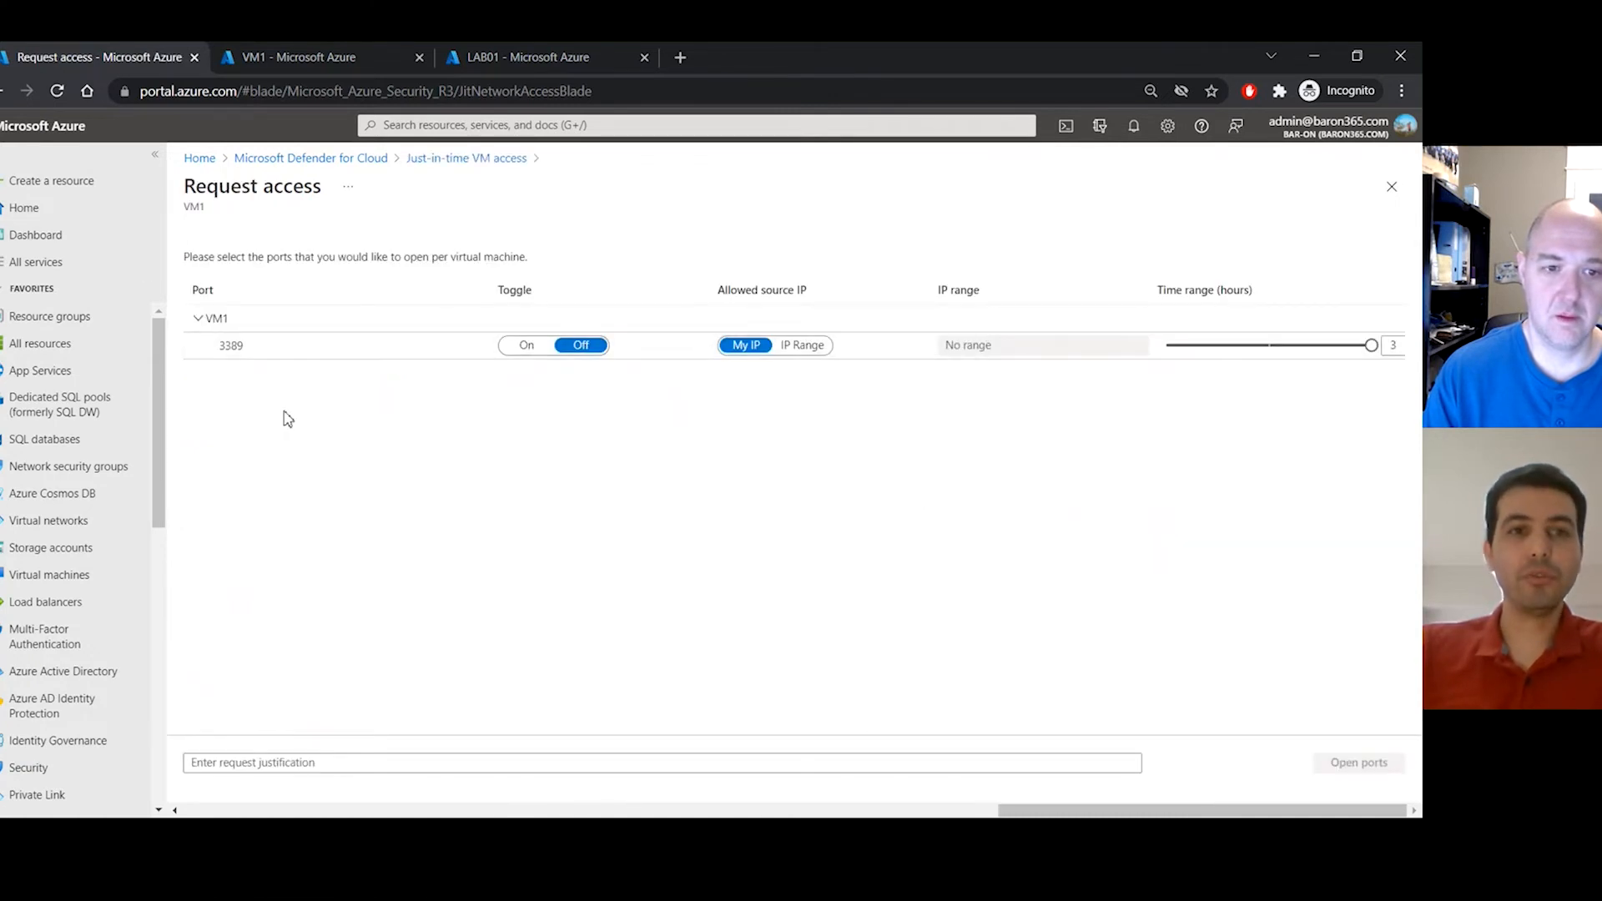
click(534, 347)
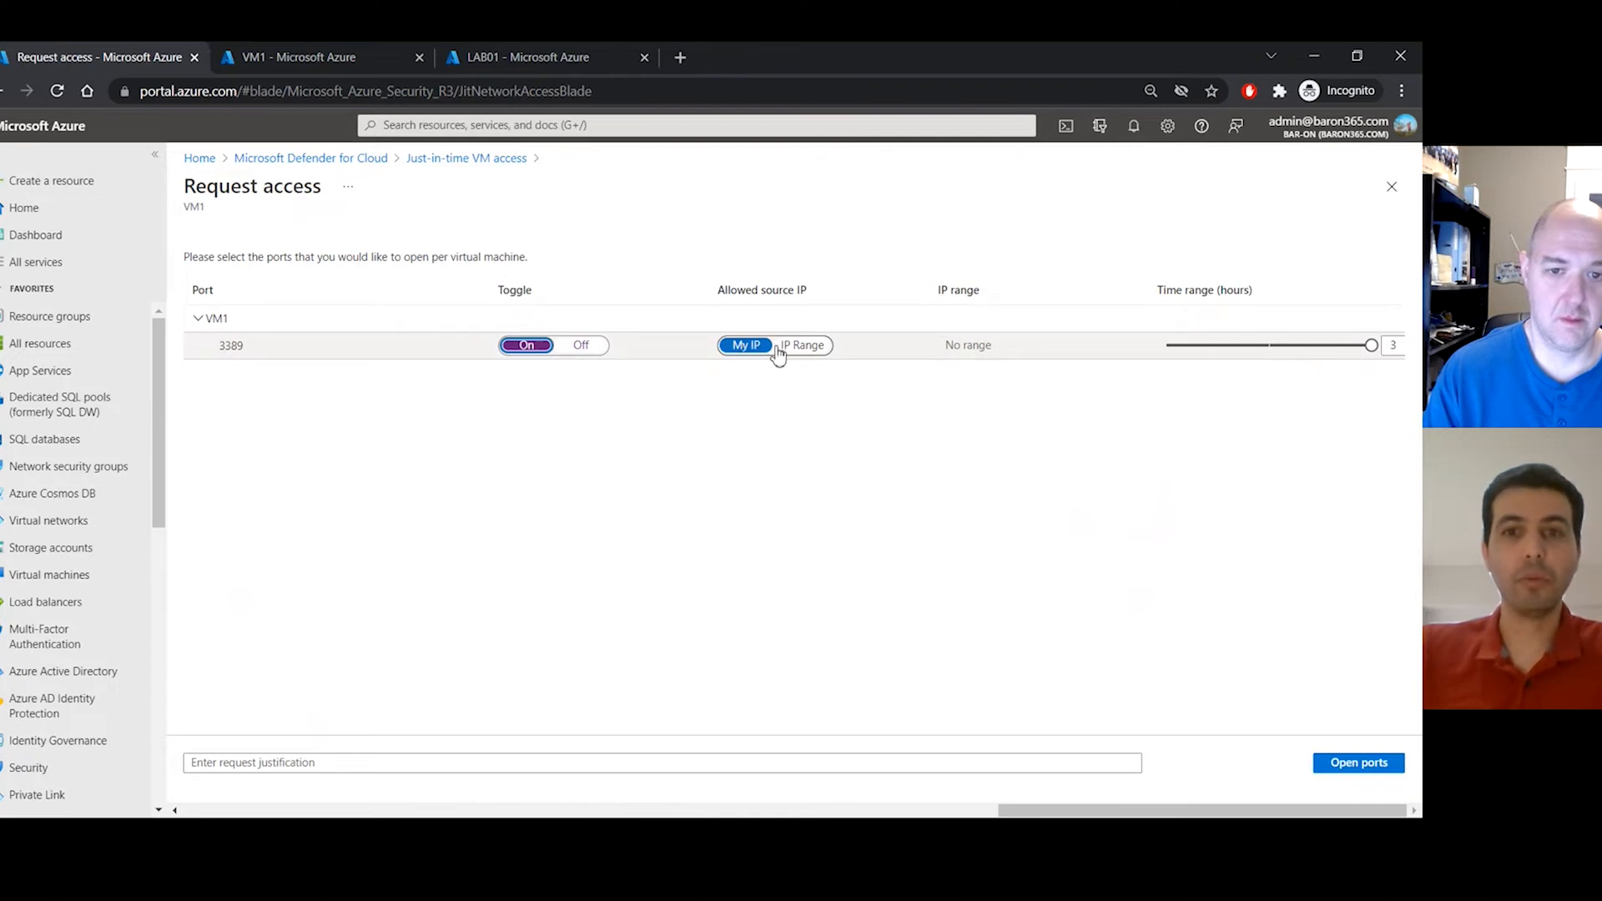
click(806, 352)
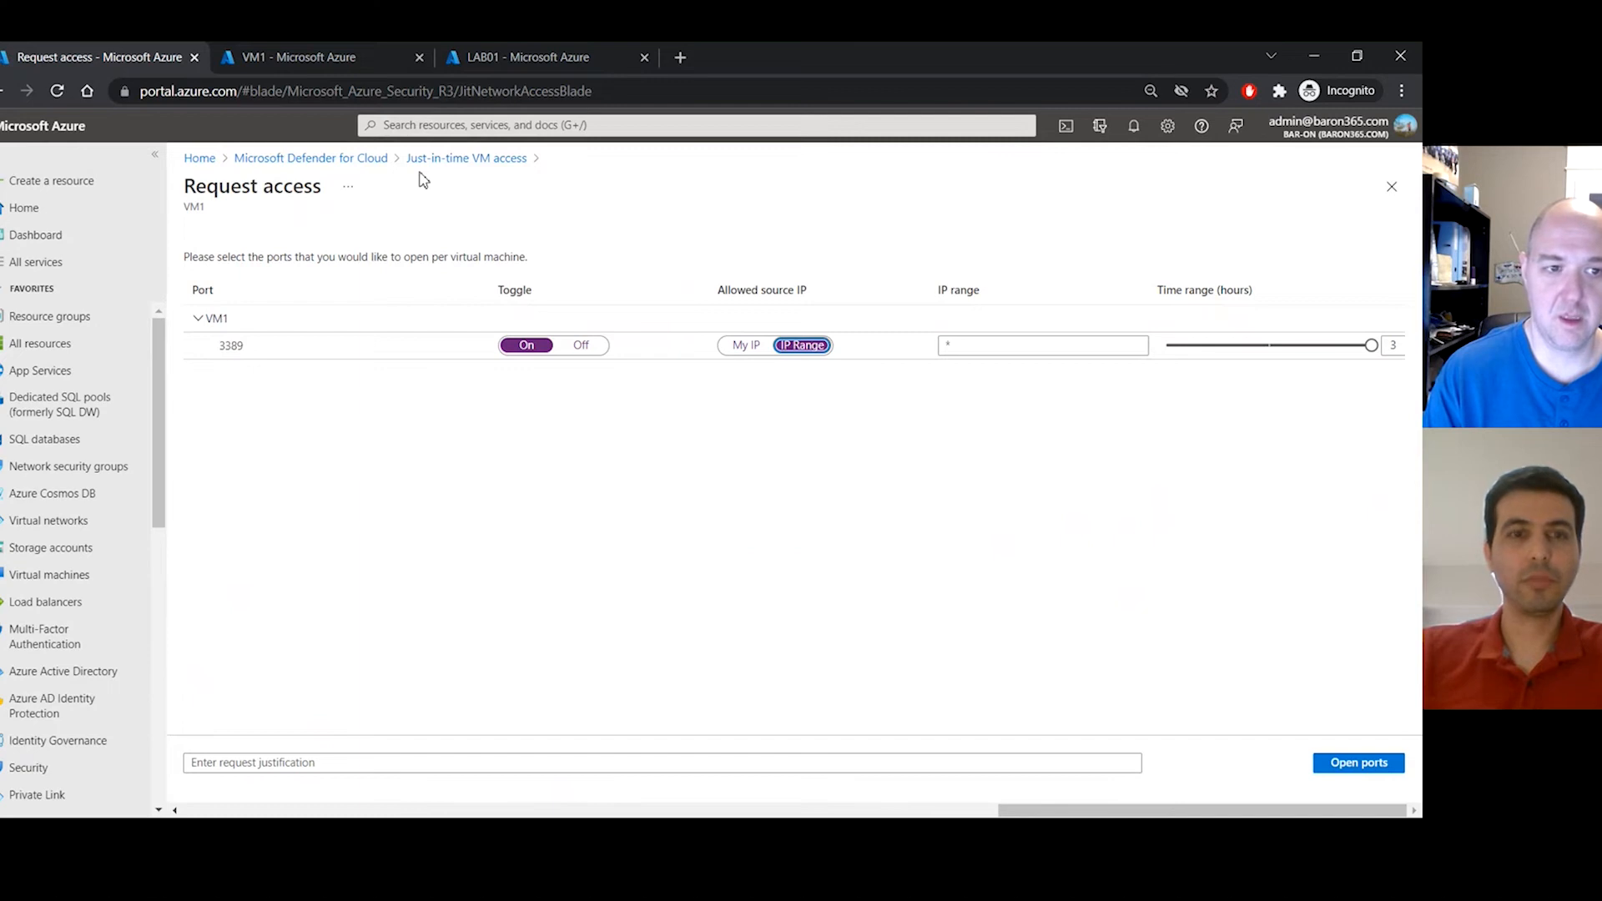
- Open port 3389 on VM1 for My IP with justification 'test', then go to VM1's page
click(723, 762)
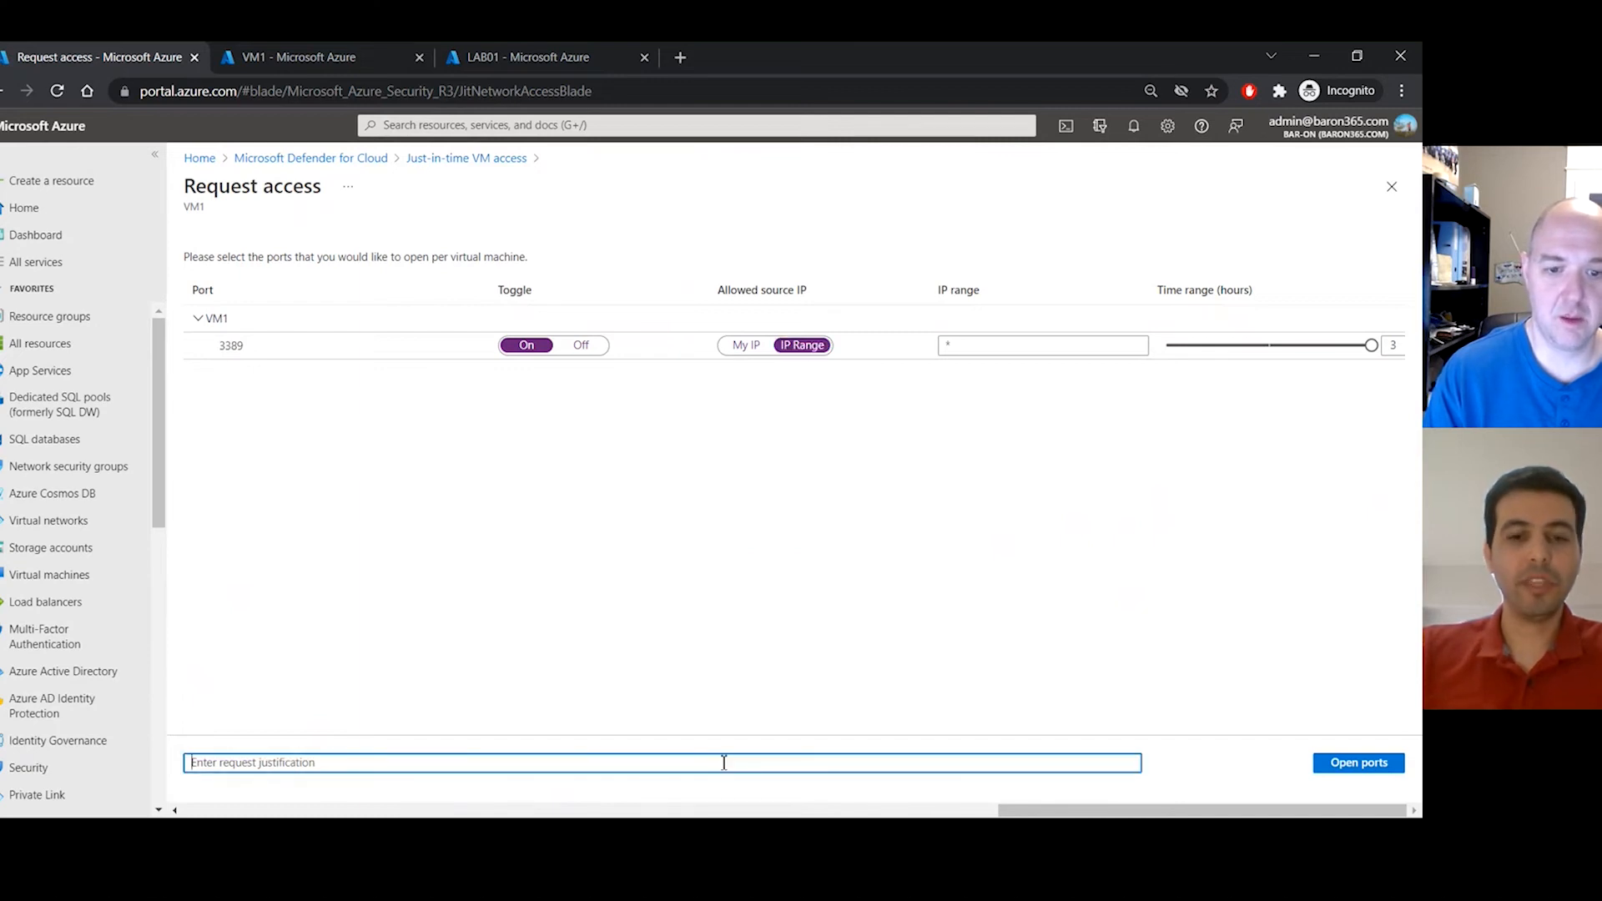
text(test)
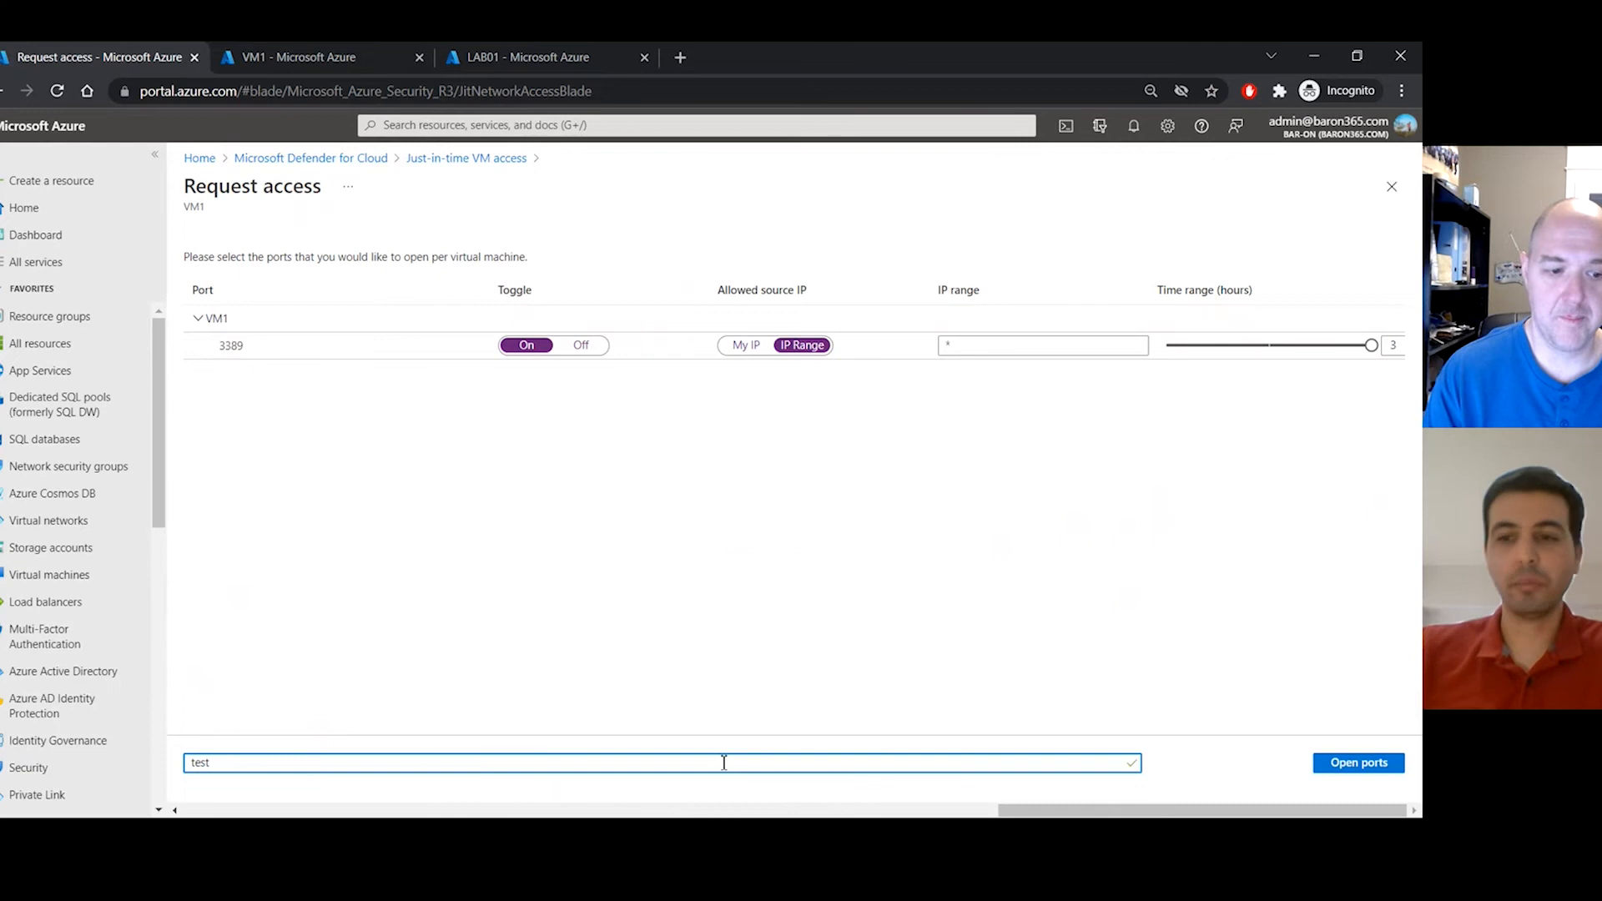
click(1358, 763)
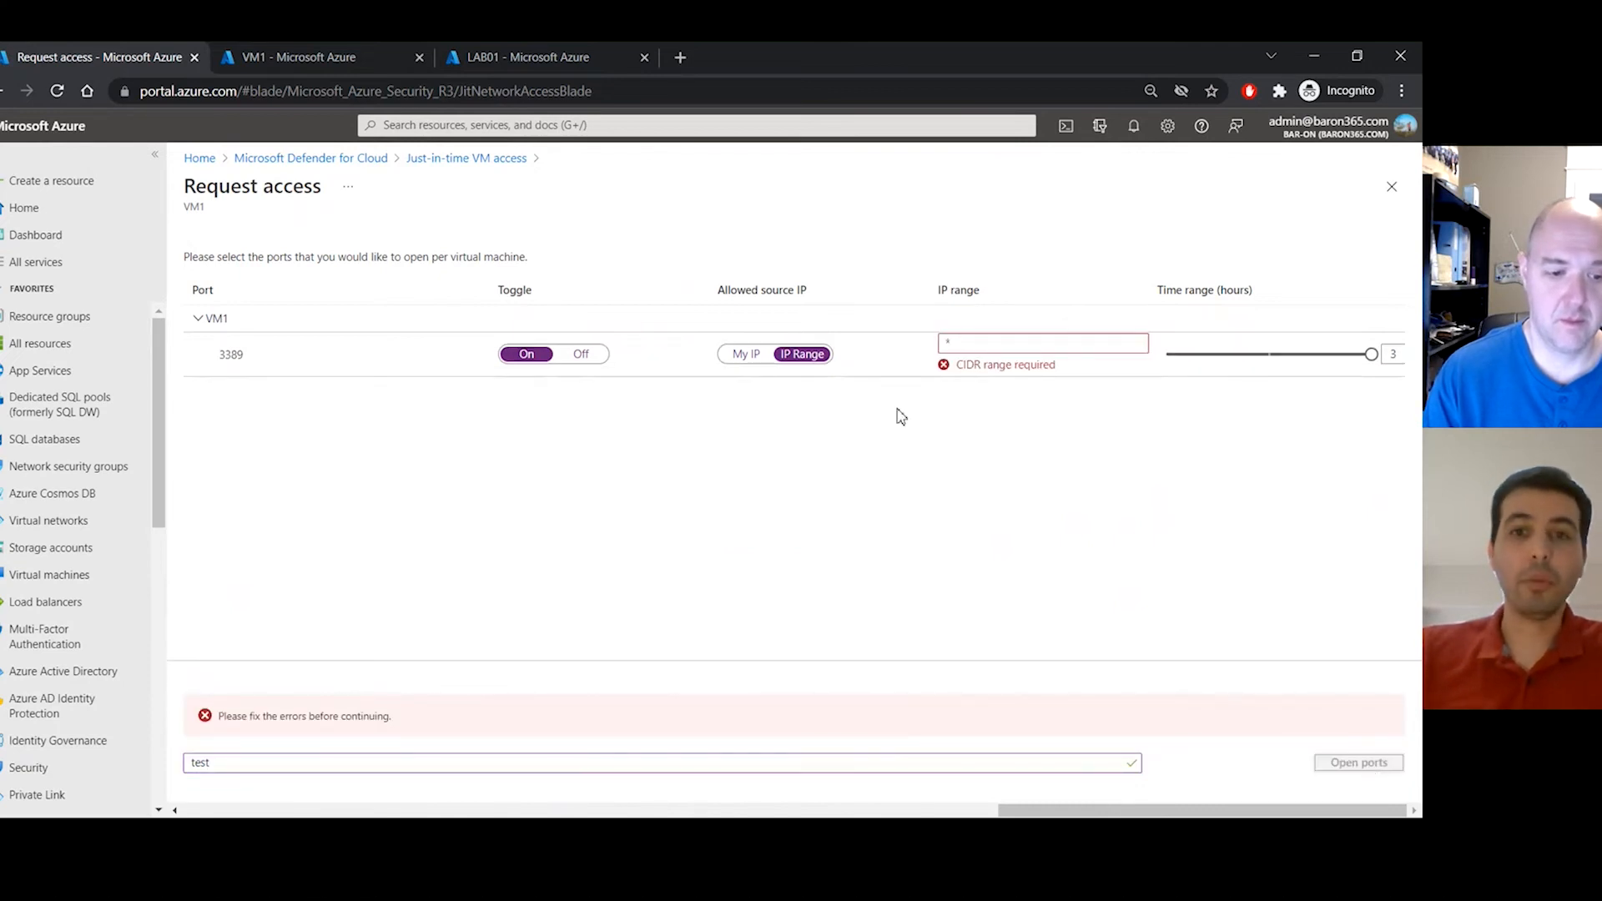
click(751, 353)
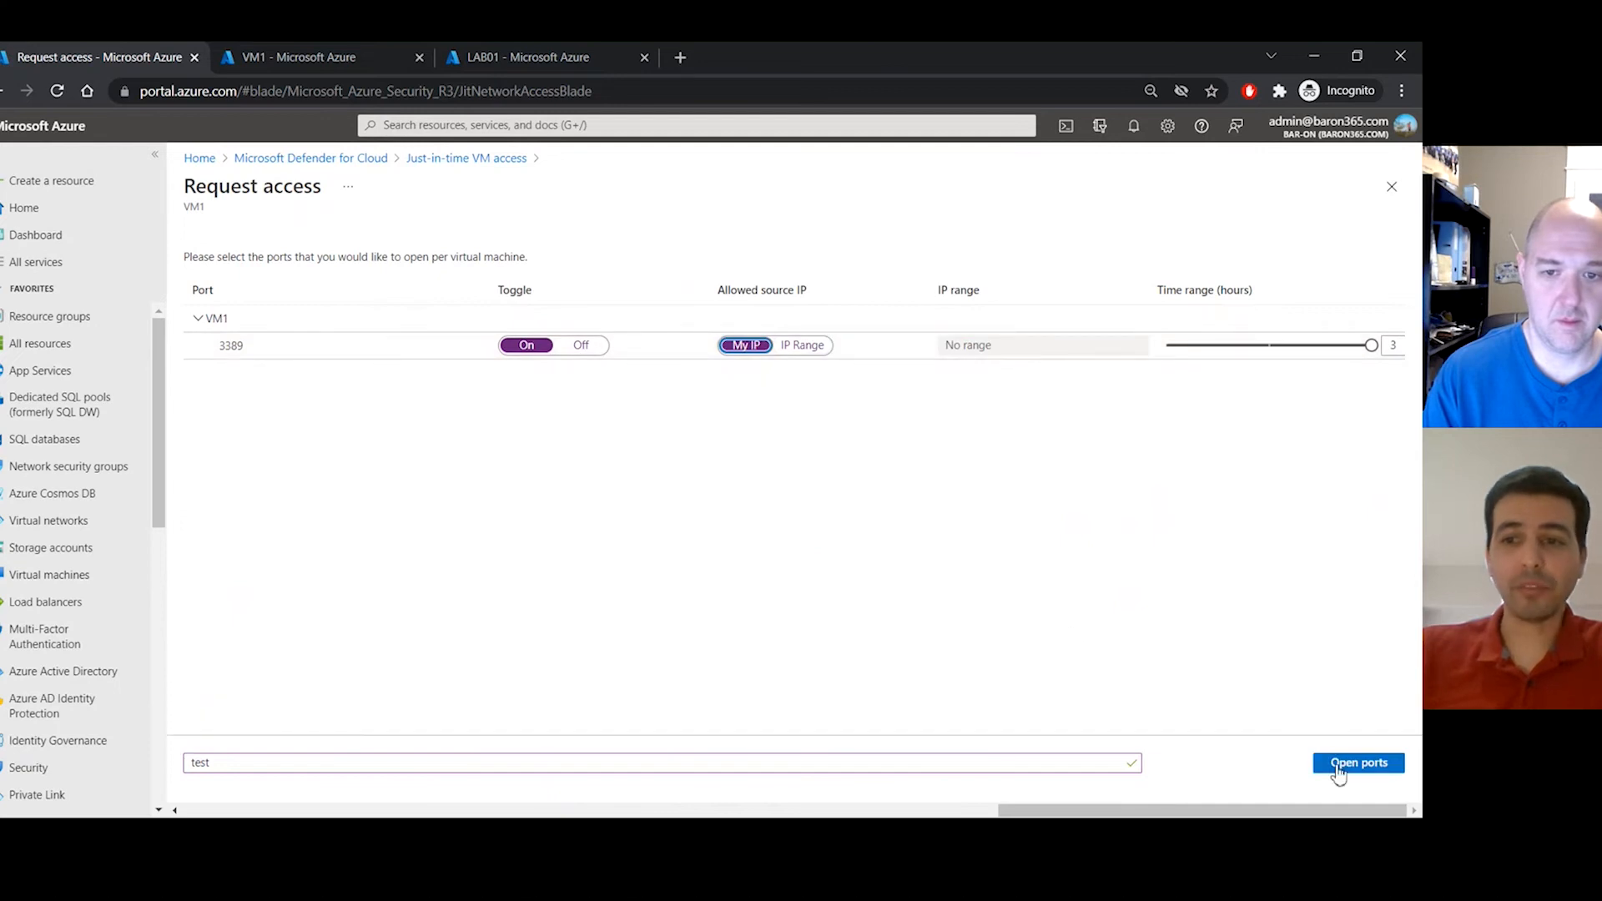
click(1337, 764)
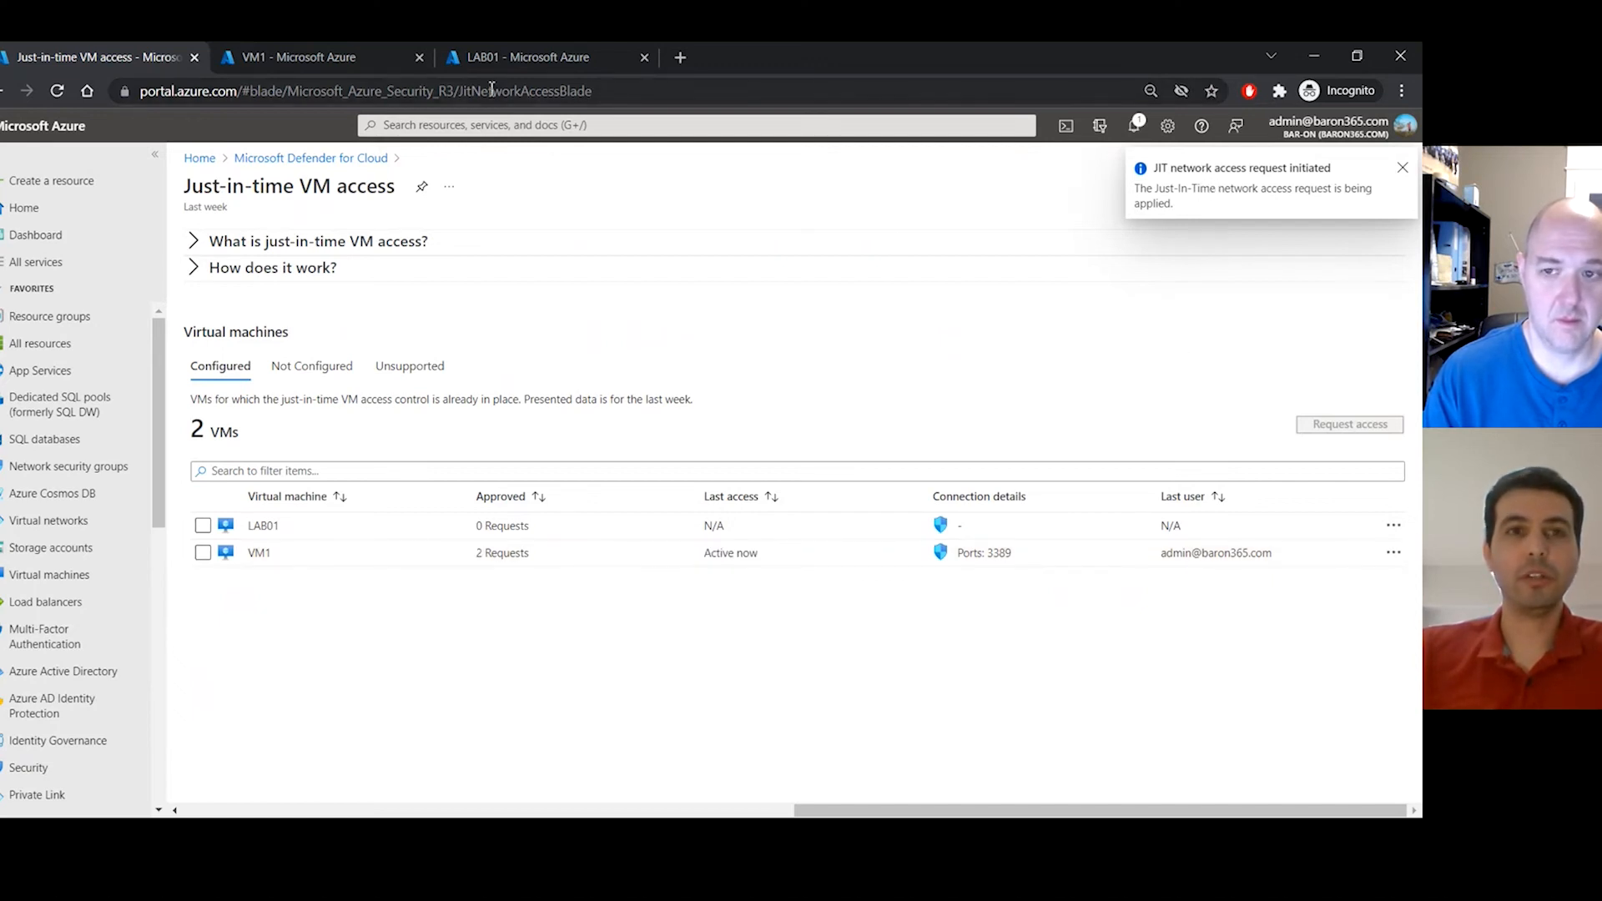
click(304, 57)
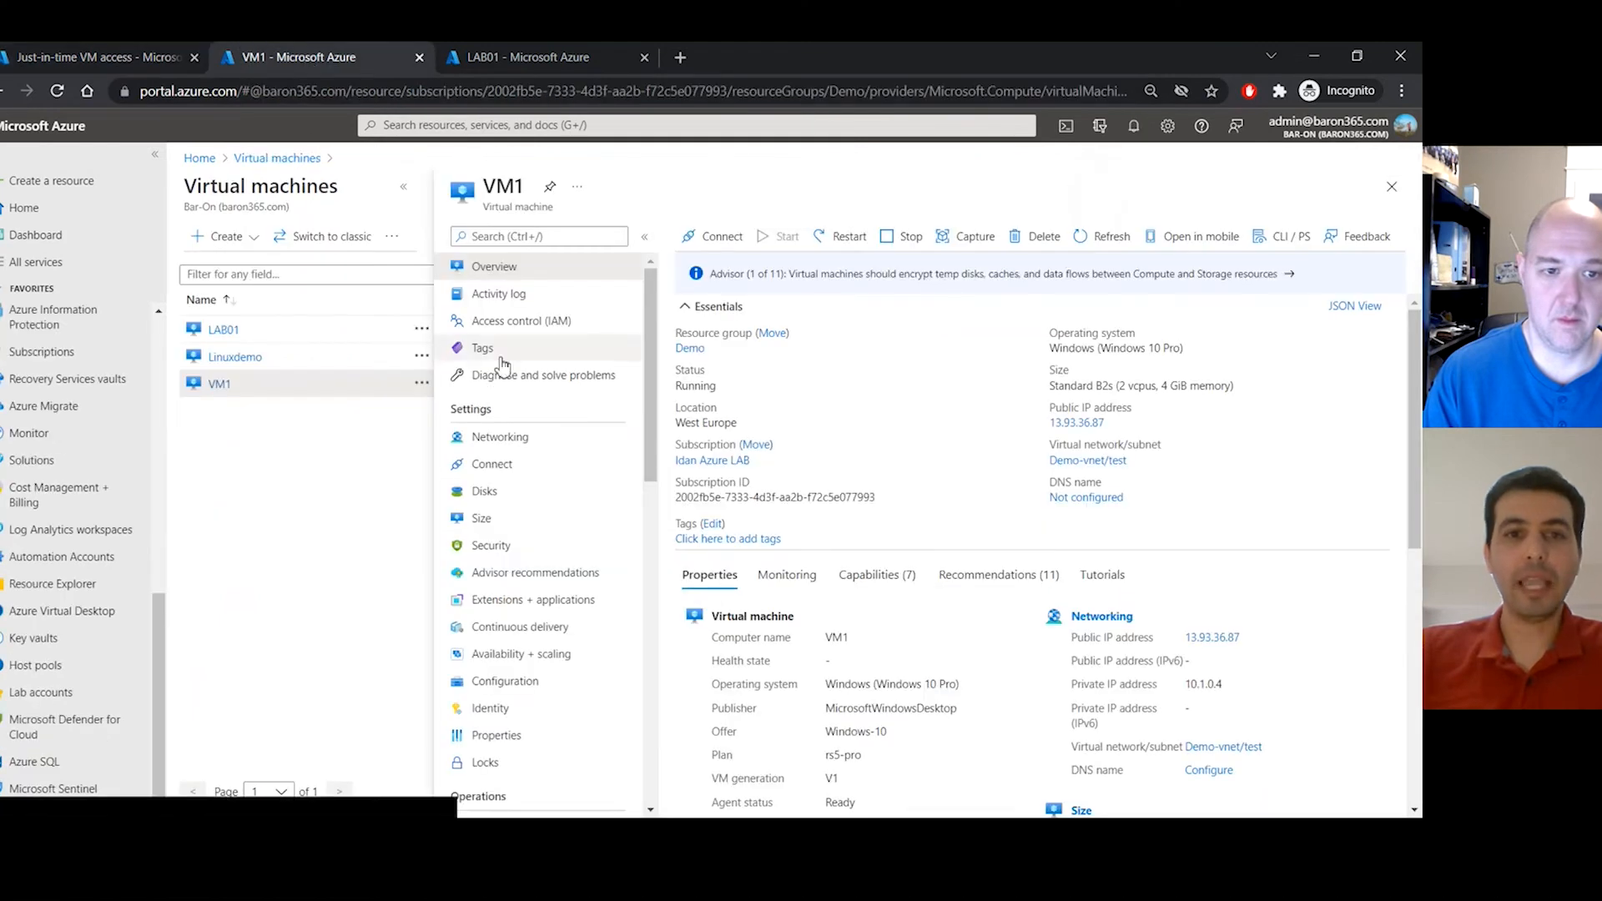
- Review VM1's inbound port rules, including the JIT allow rule for port 3389, then switch to LAB01
click(565, 438)
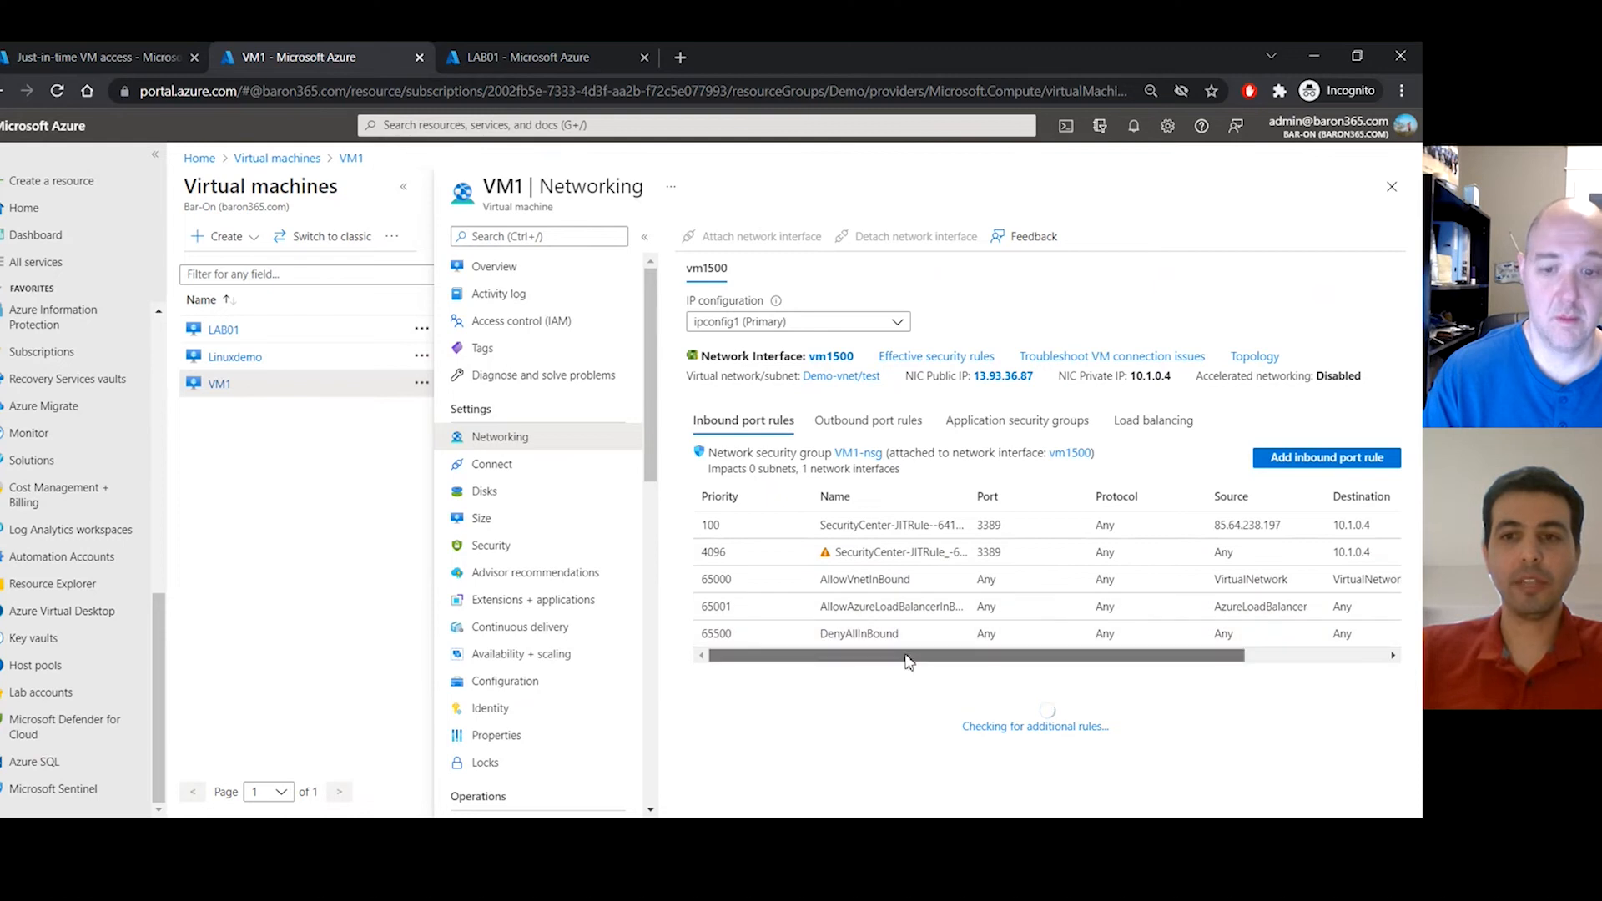
drag(926, 657, 1076, 659)
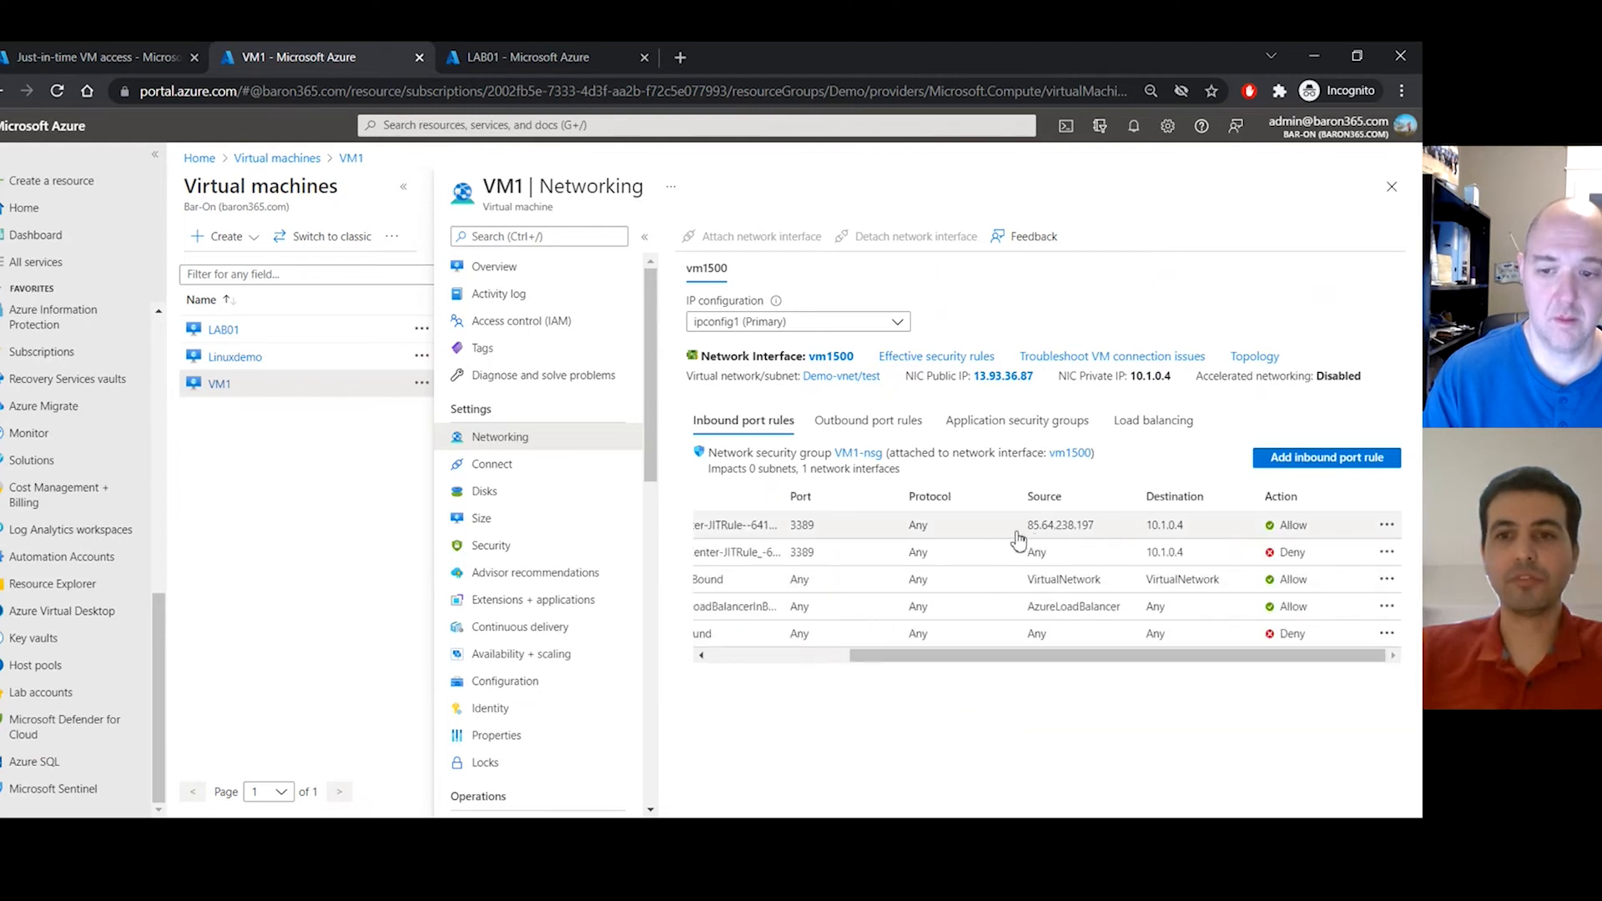
drag(1027, 528, 1098, 534)
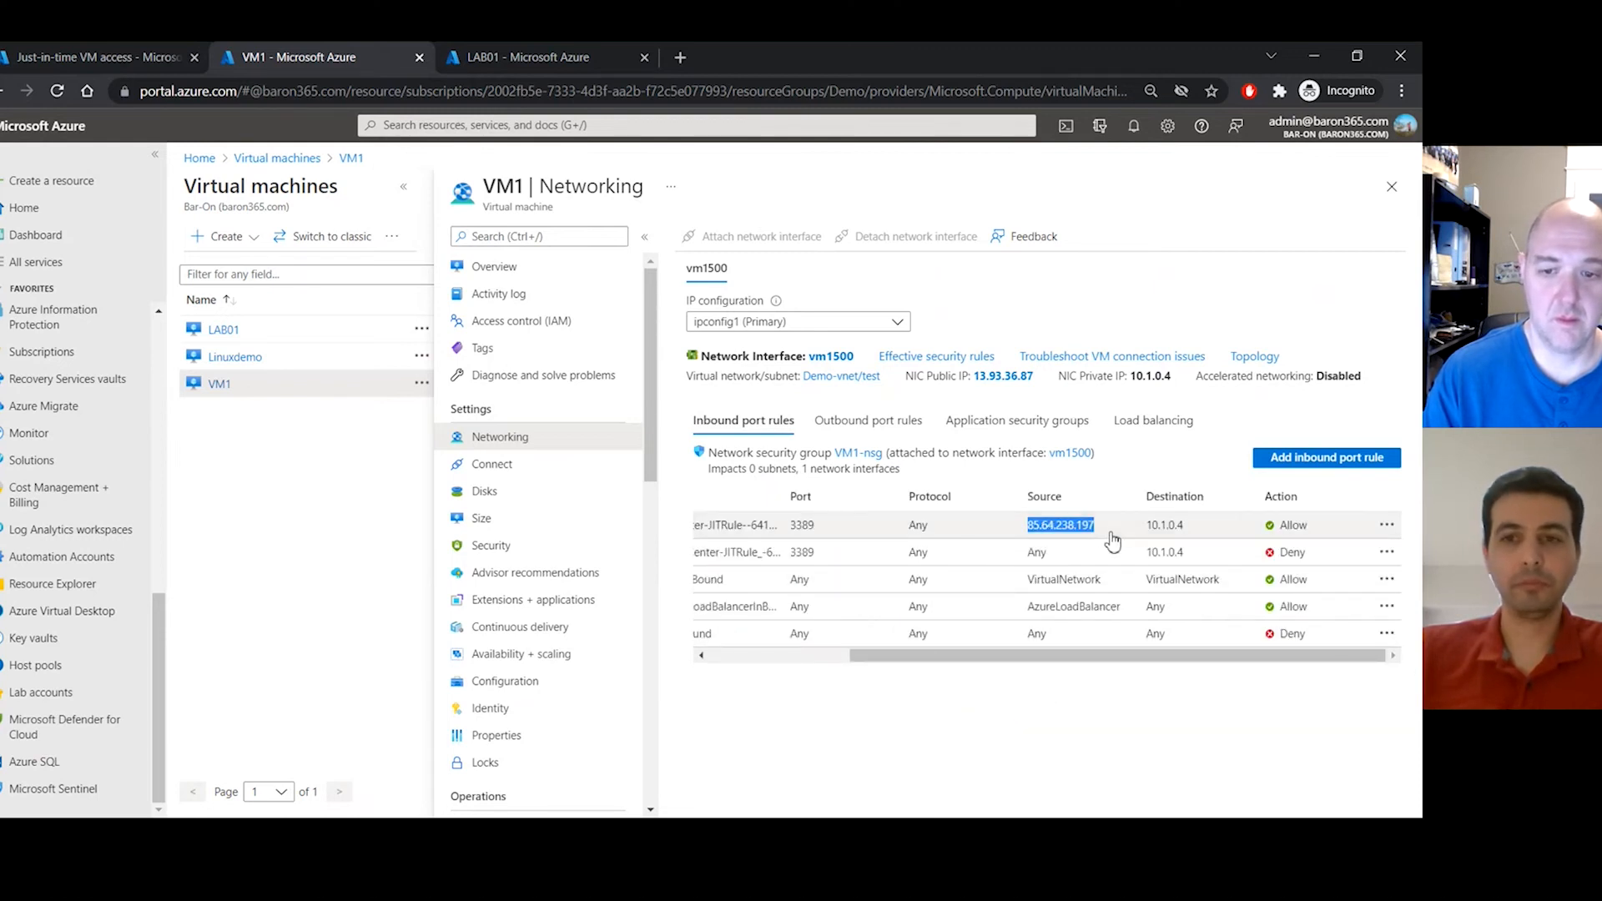
drag(990, 655, 818, 665)
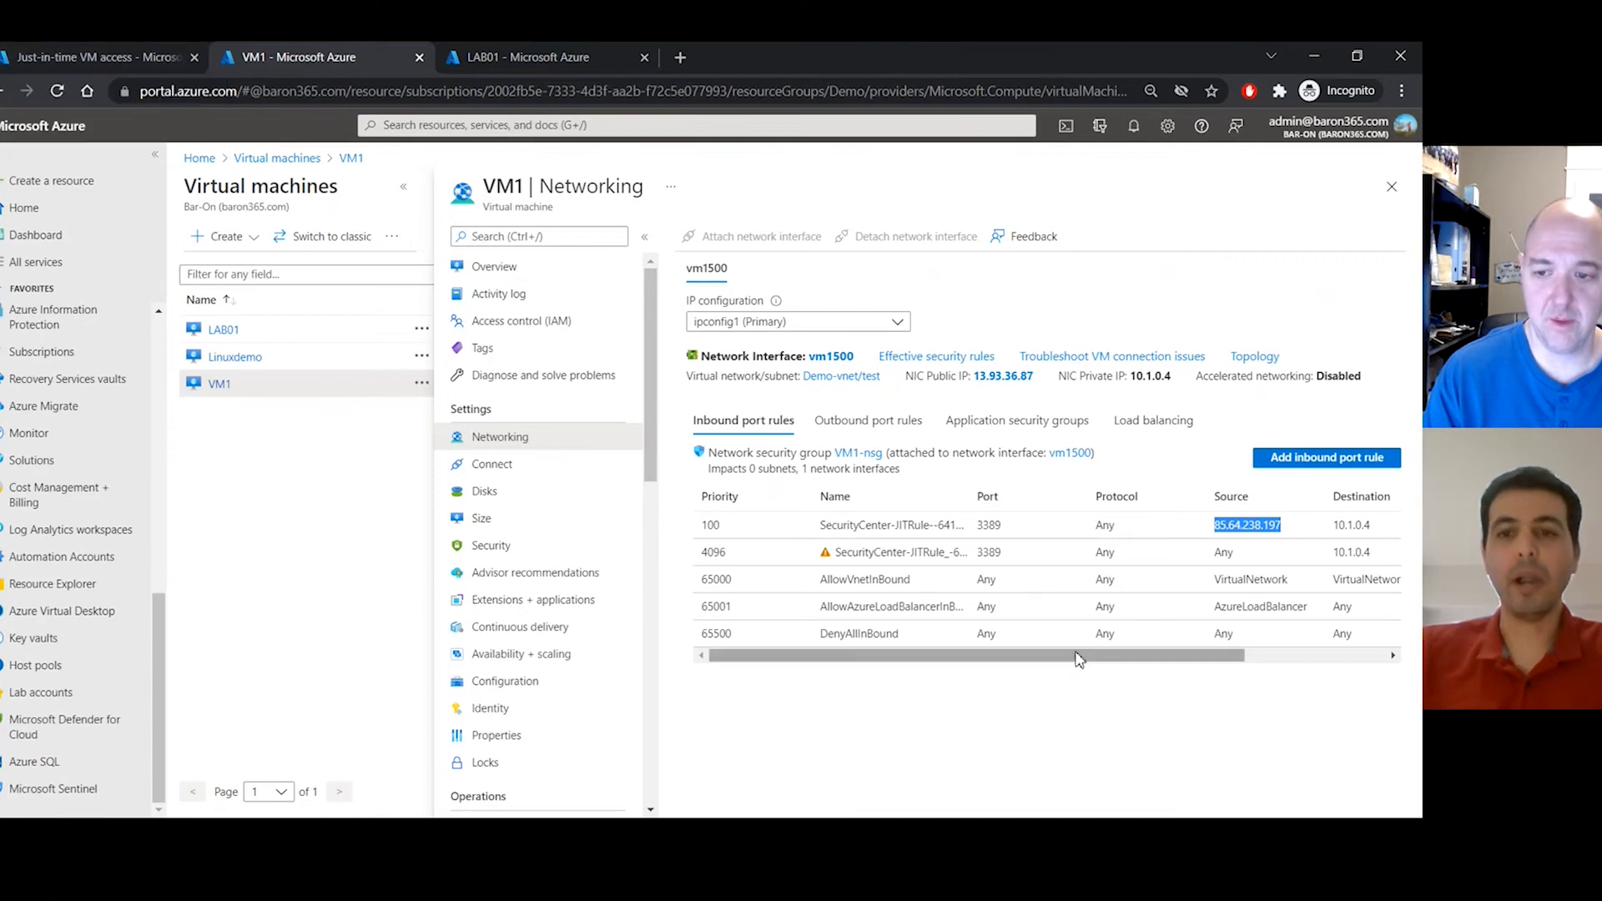
drag(1077, 659, 1219, 659)
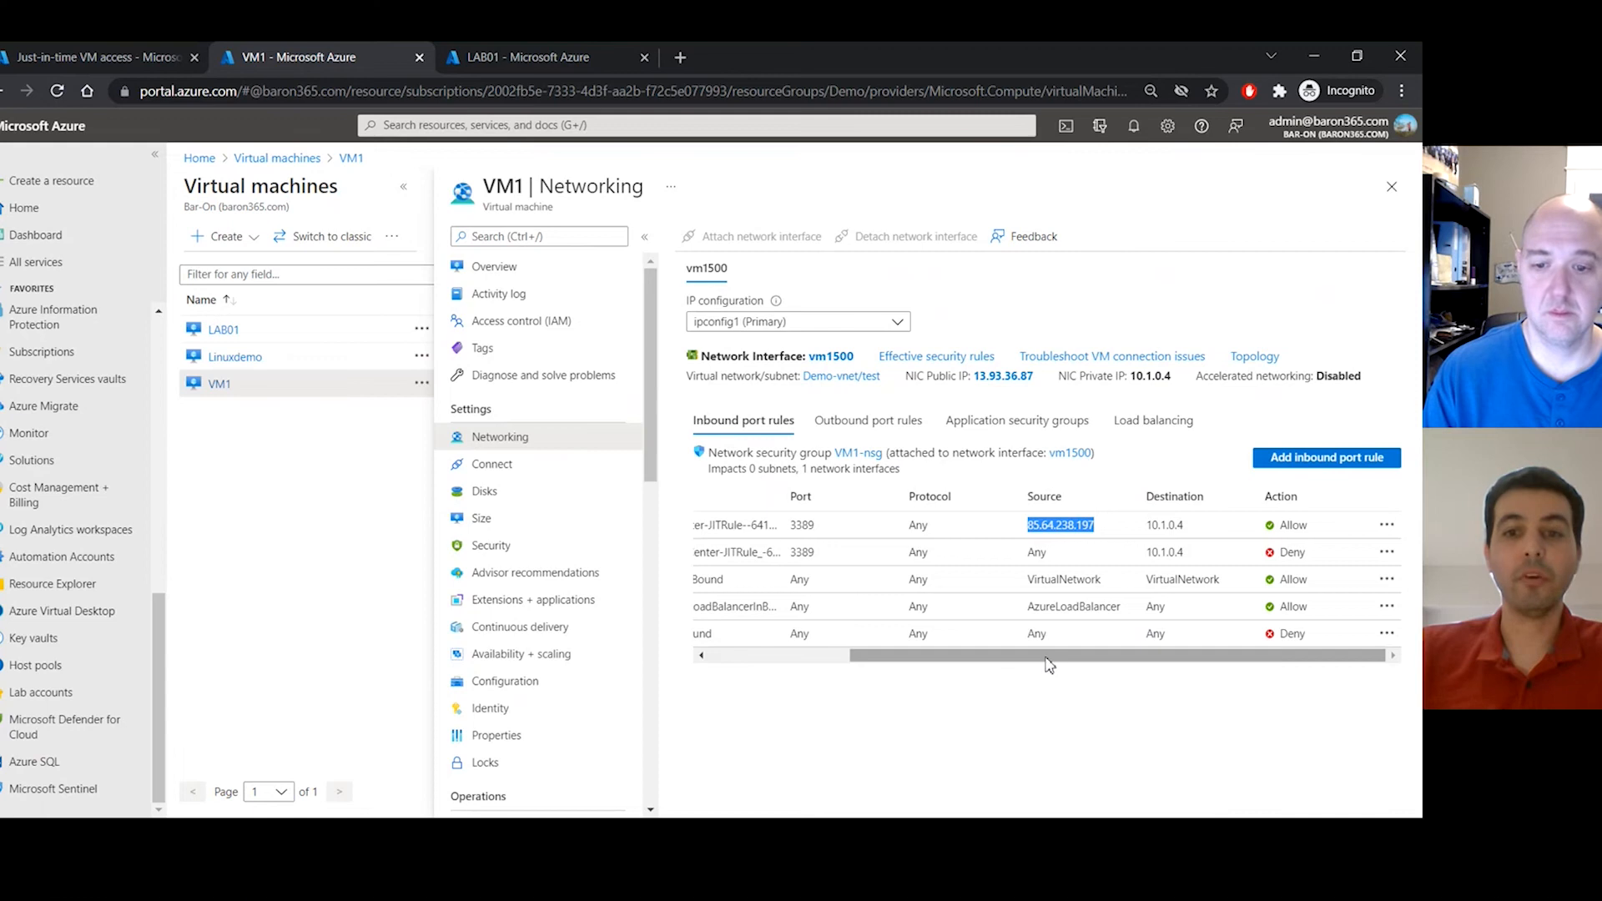
drag(1048, 659, 823, 663)
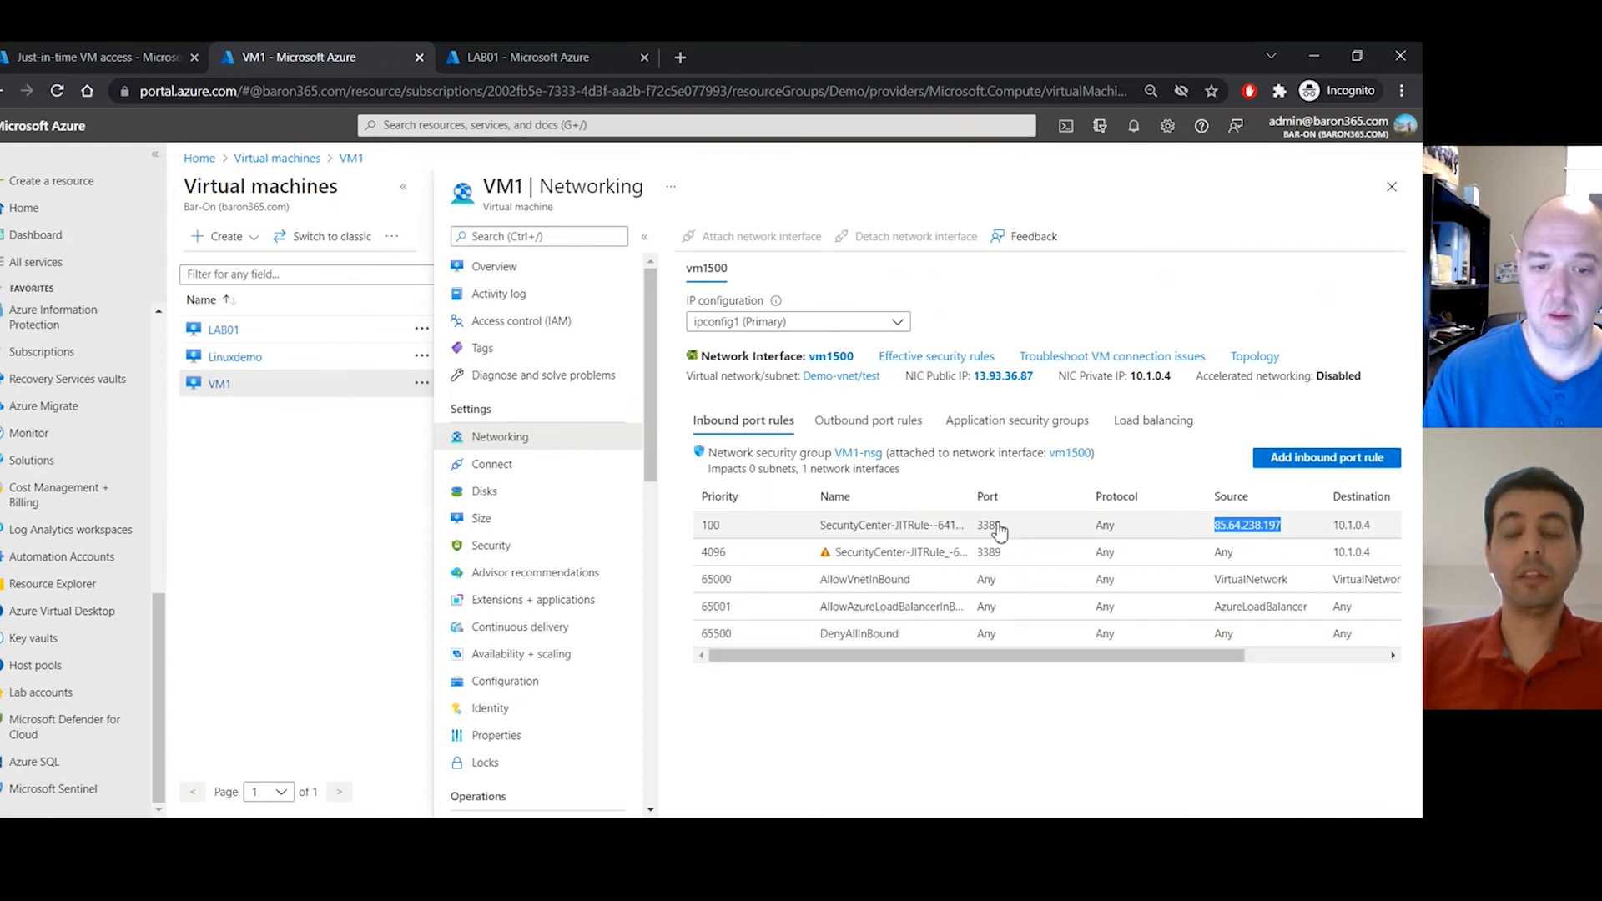
click(989, 567)
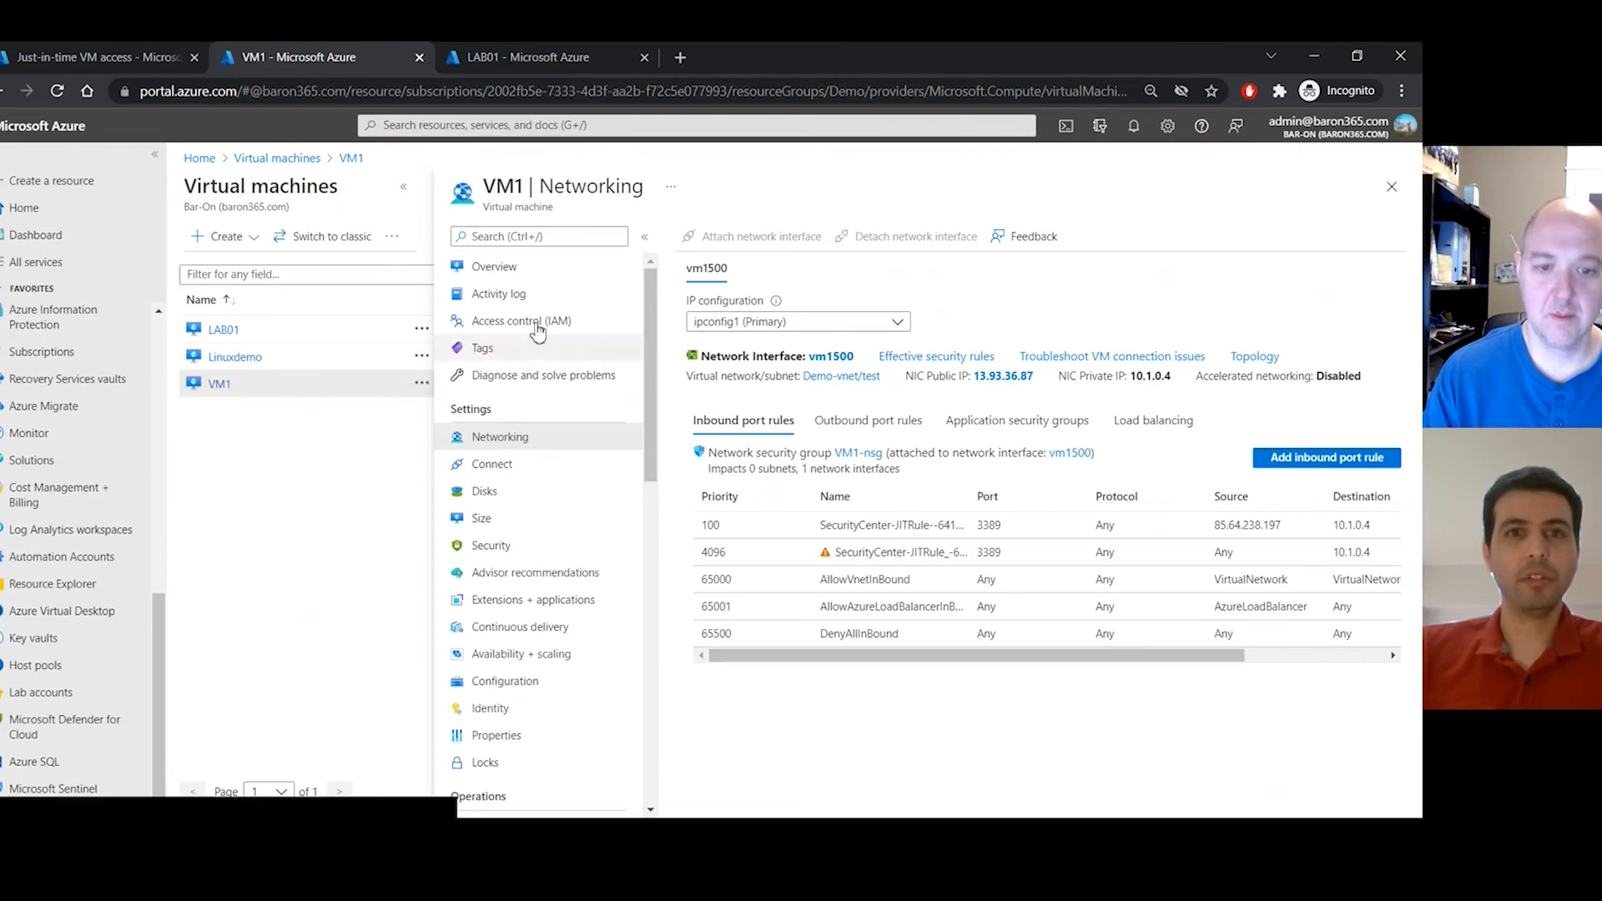
click(499, 58)
- Request just-in-time RDP access to LAB01 on port 3389 with the source set to My IP
click(448, 242)
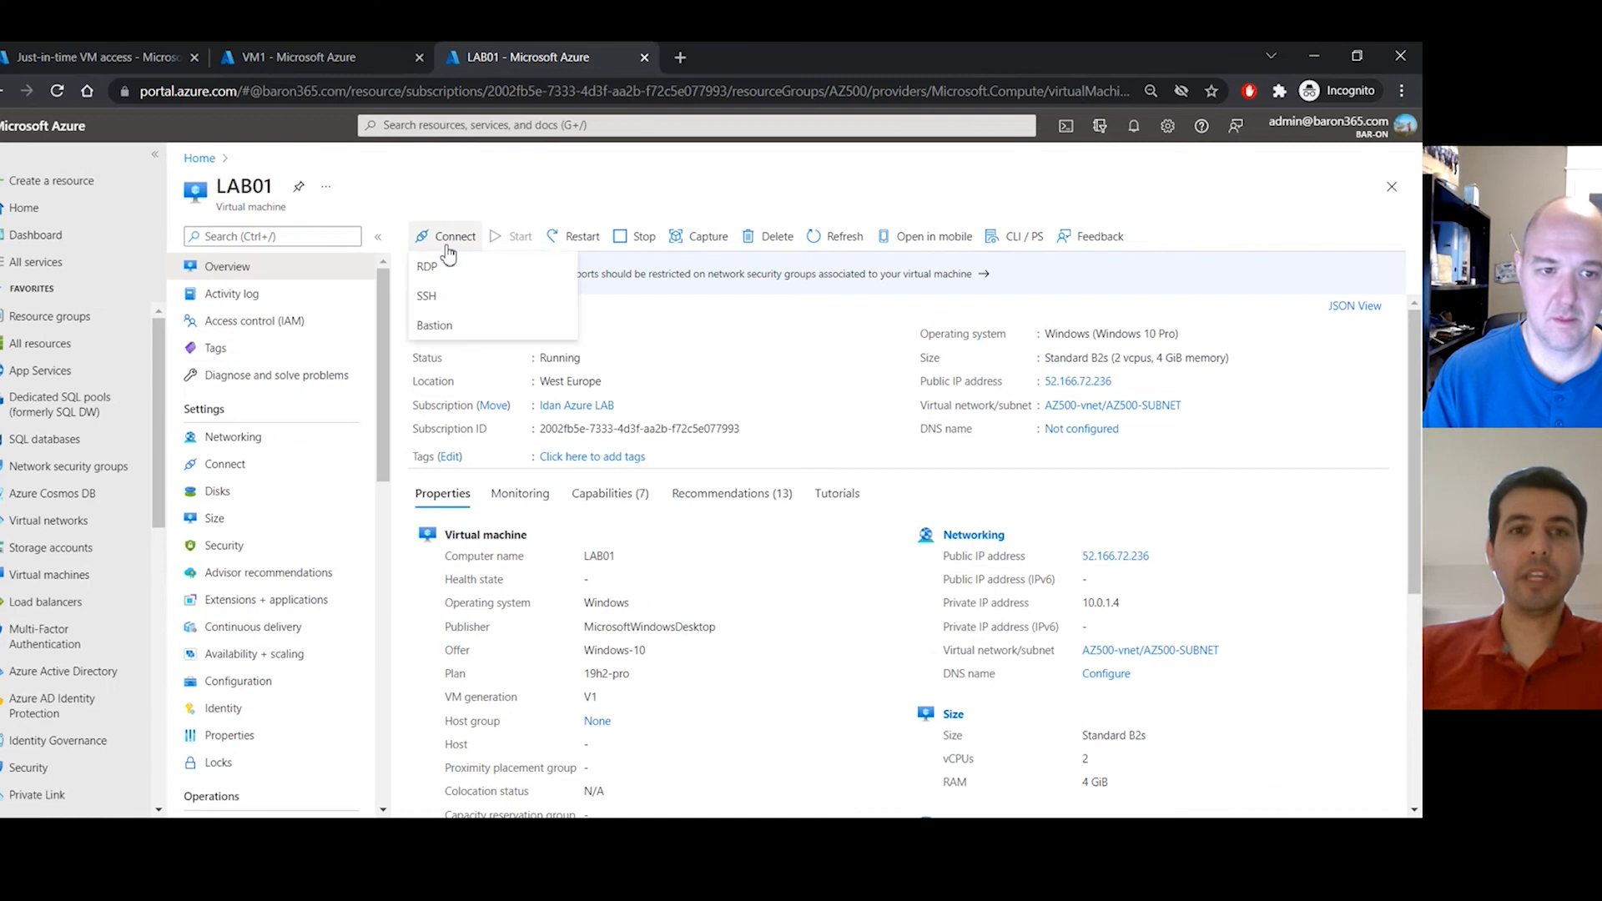
click(453, 268)
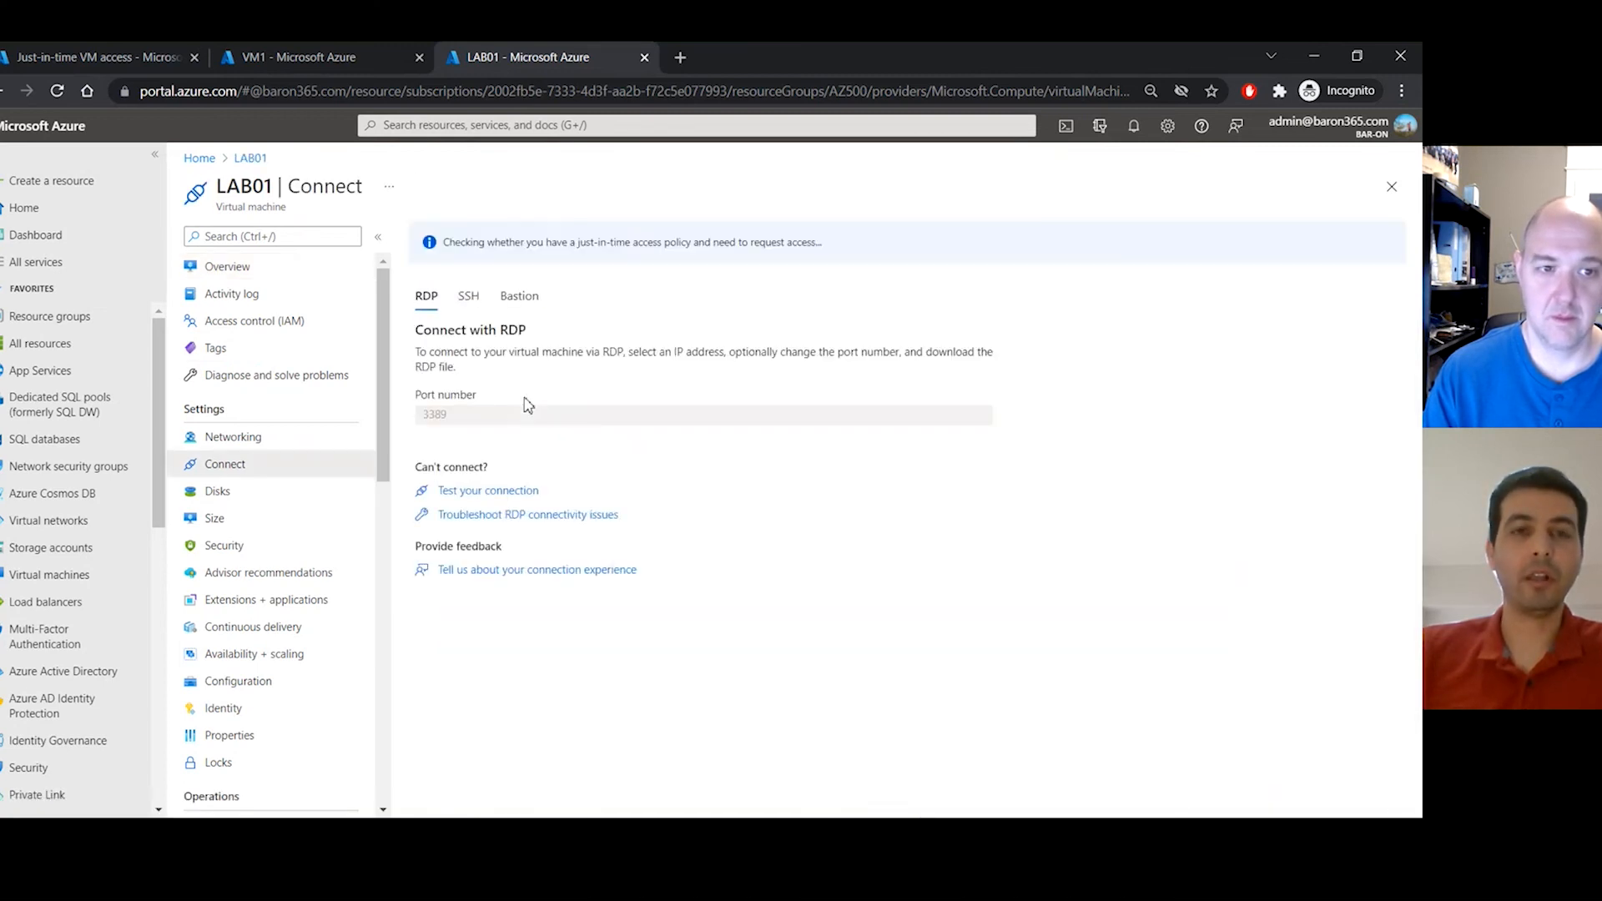
drag(417, 354, 656, 352)
click(660, 351)
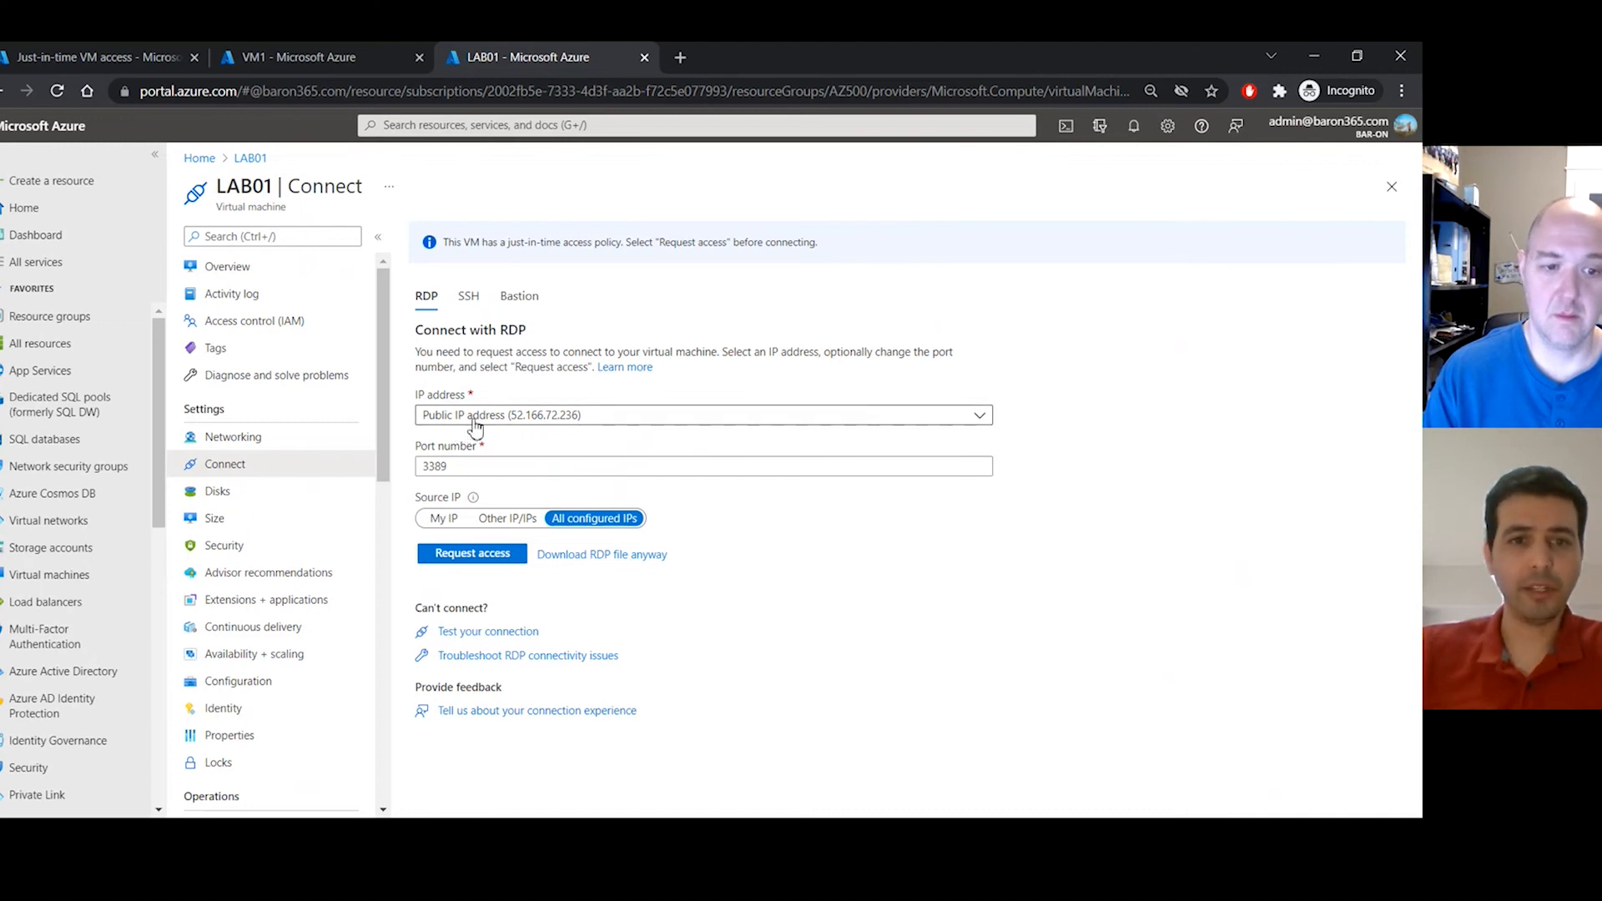
click(445, 519)
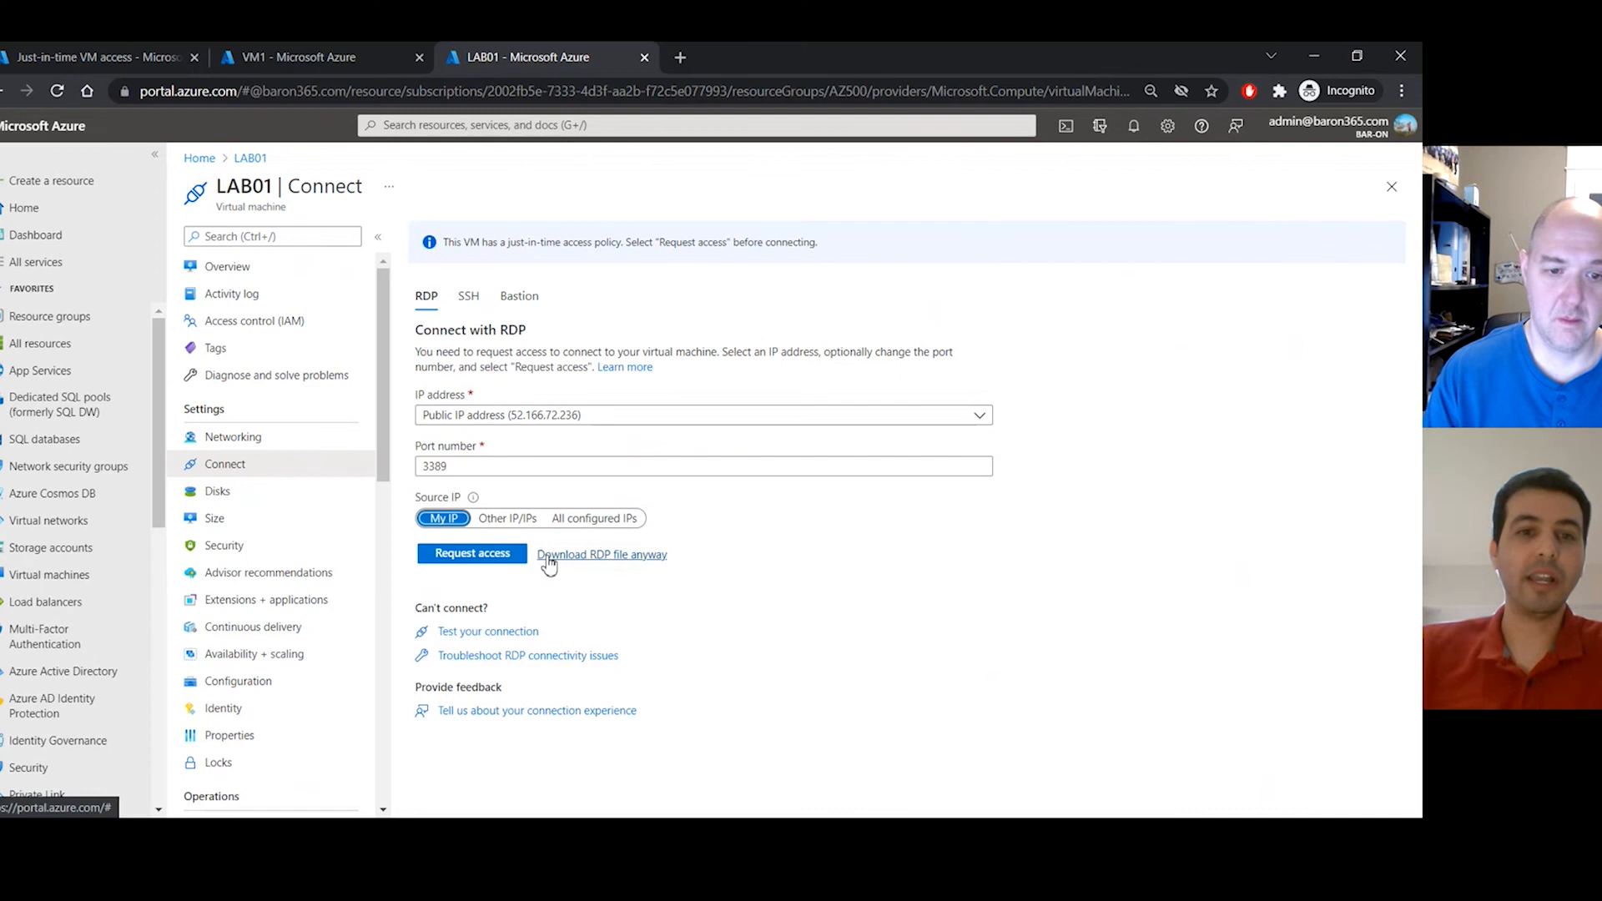
click(486, 556)
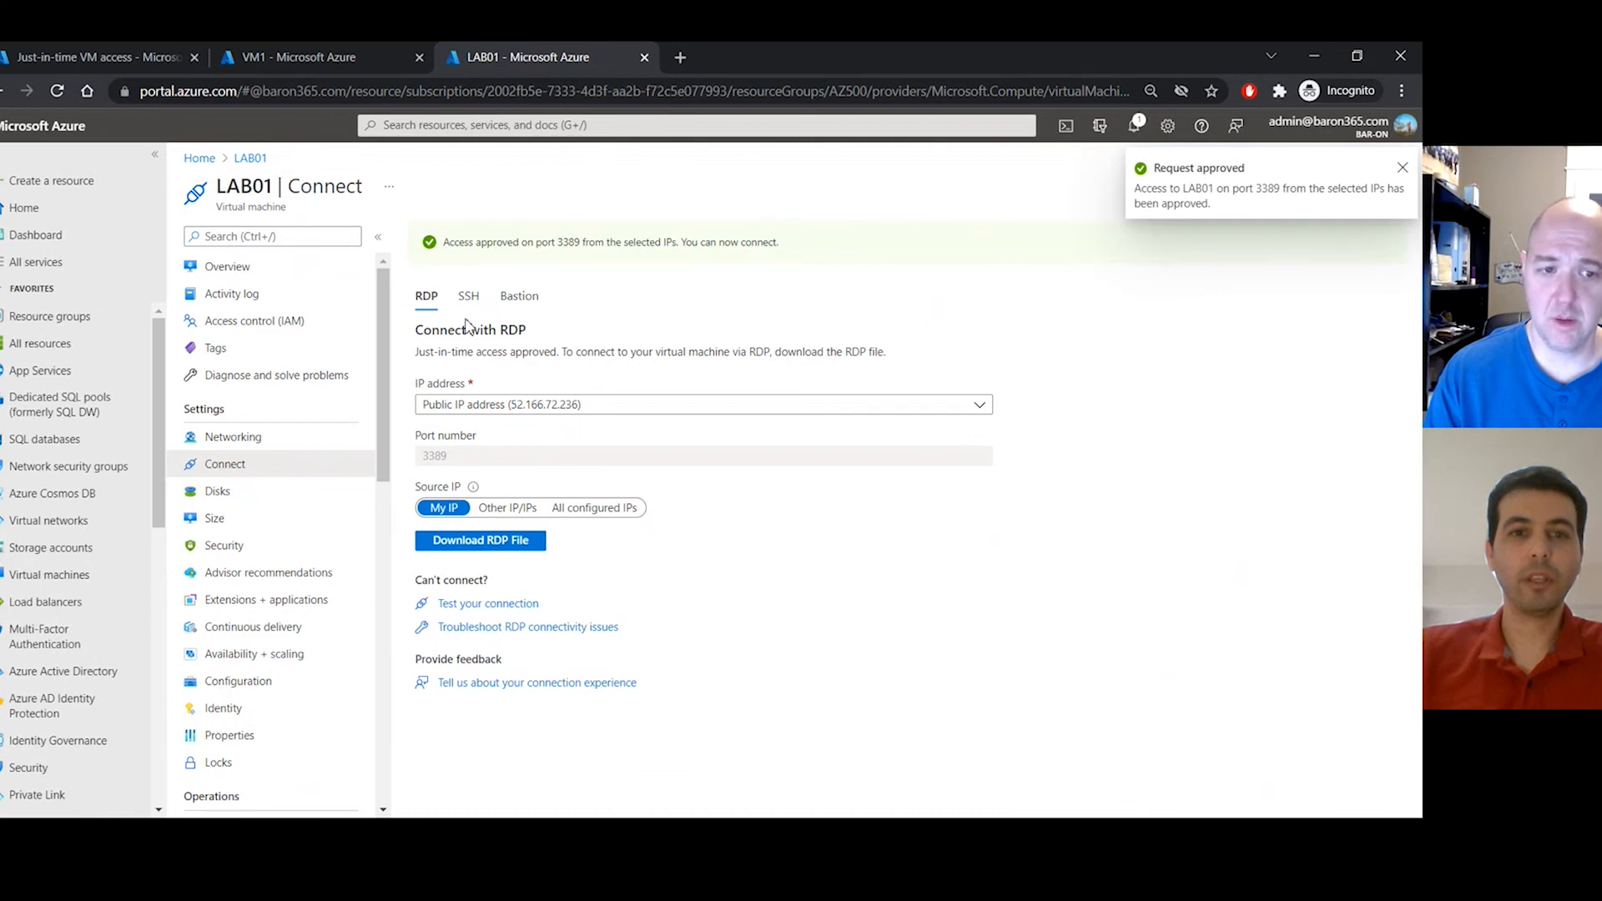
- Check LAB01's JIT configuration (port 3389, 1-hour limit), then view its inbound port rules under Networking
click(152, 61)
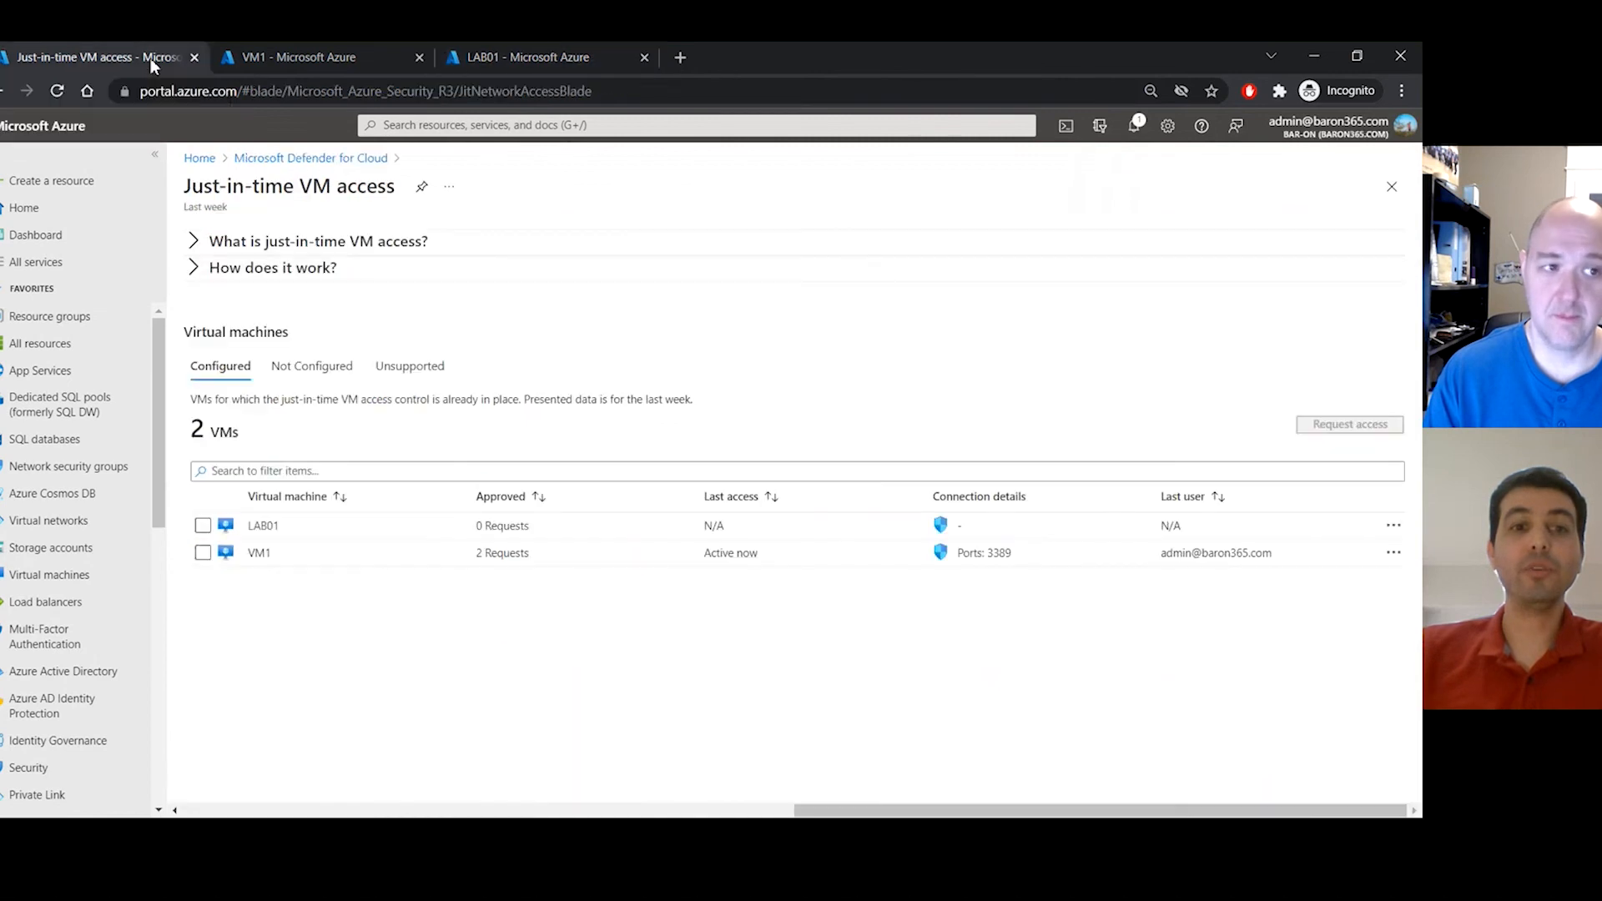
click(1394, 527)
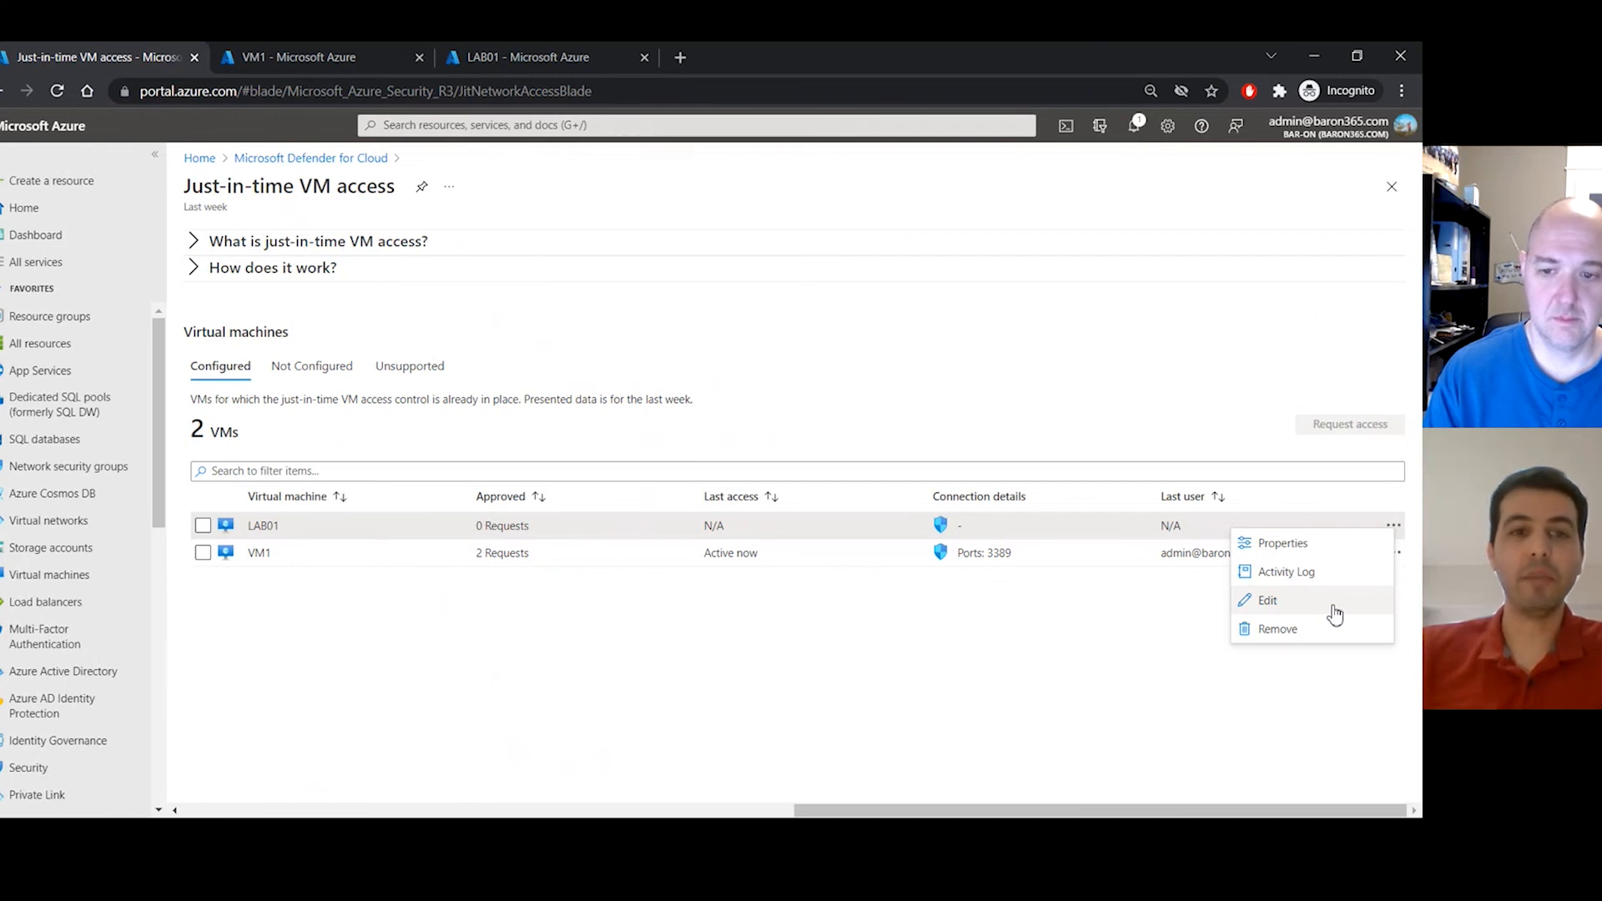
click(1267, 601)
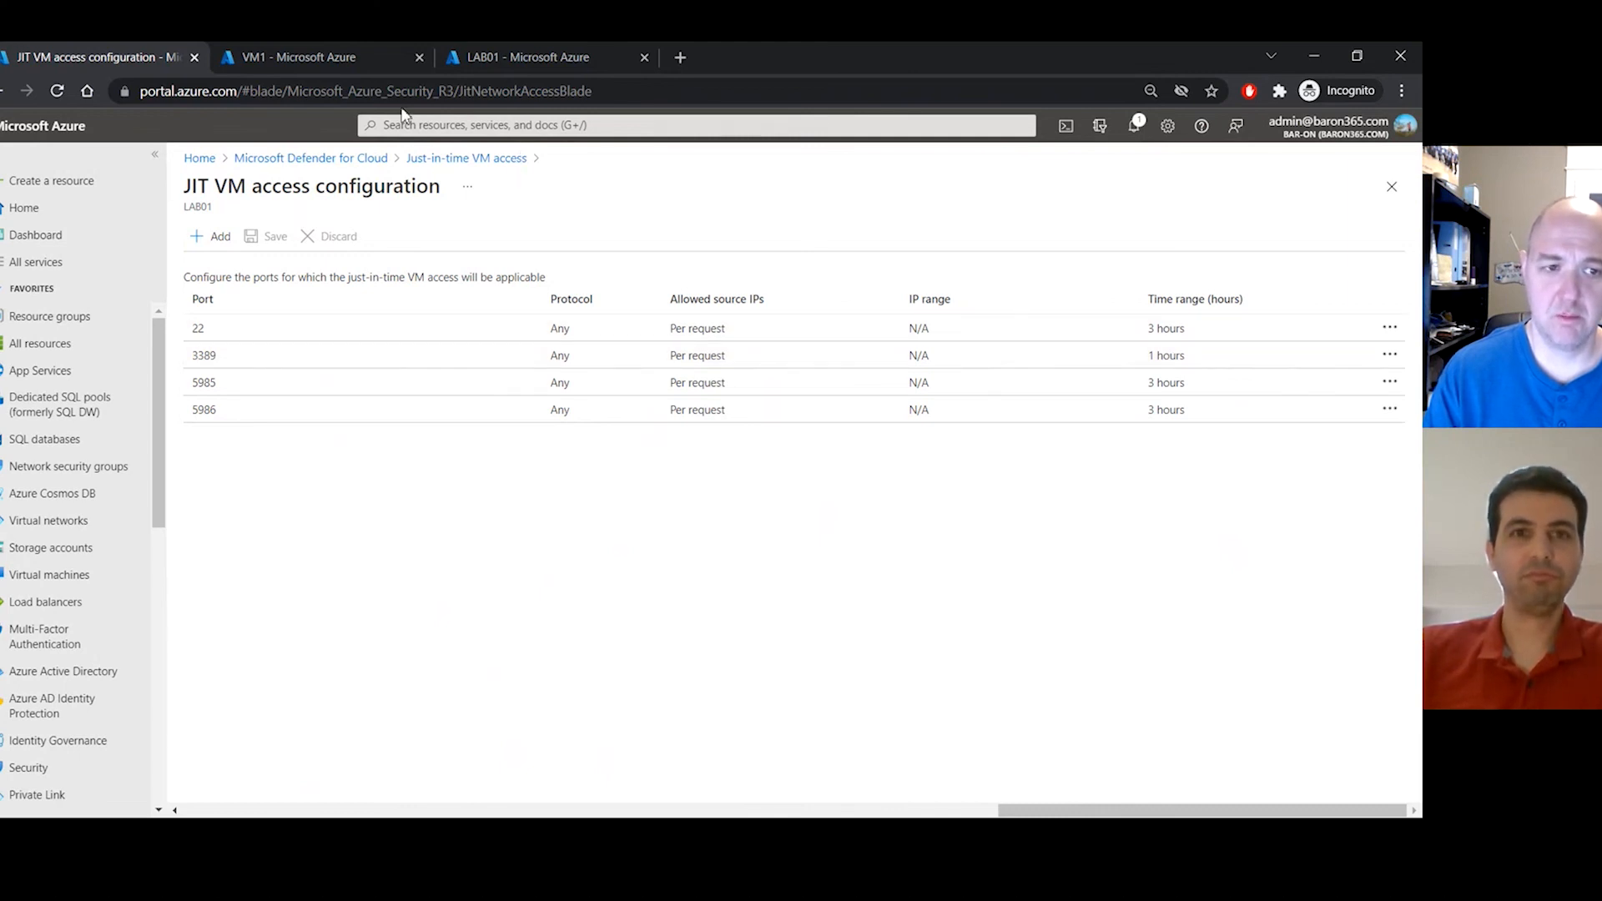
click(482, 56)
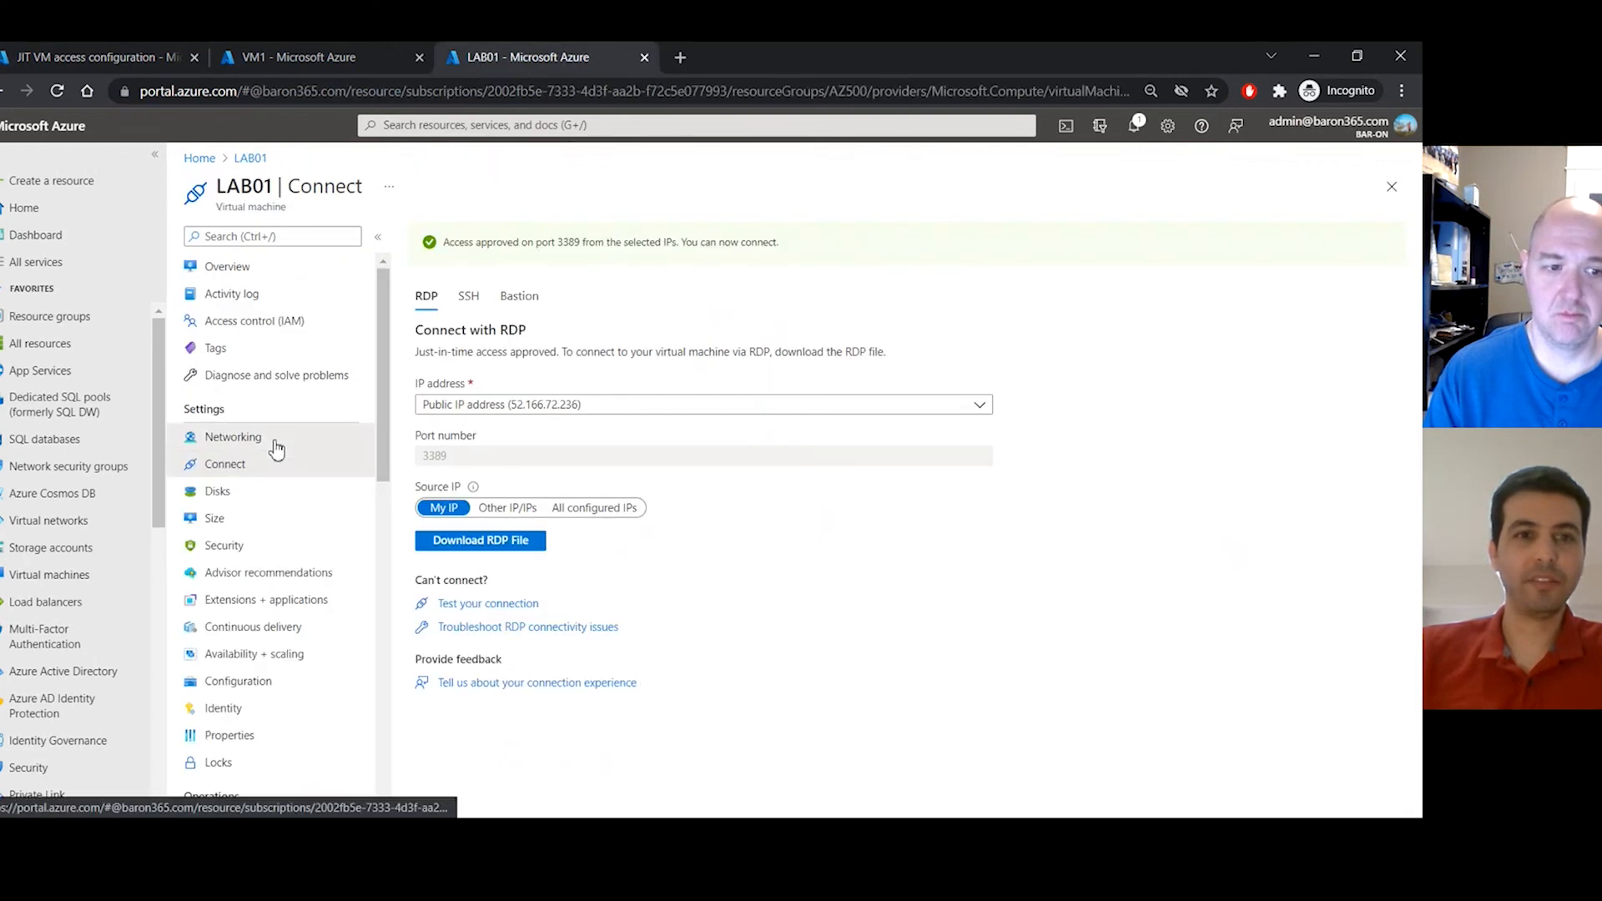
click(246, 440)
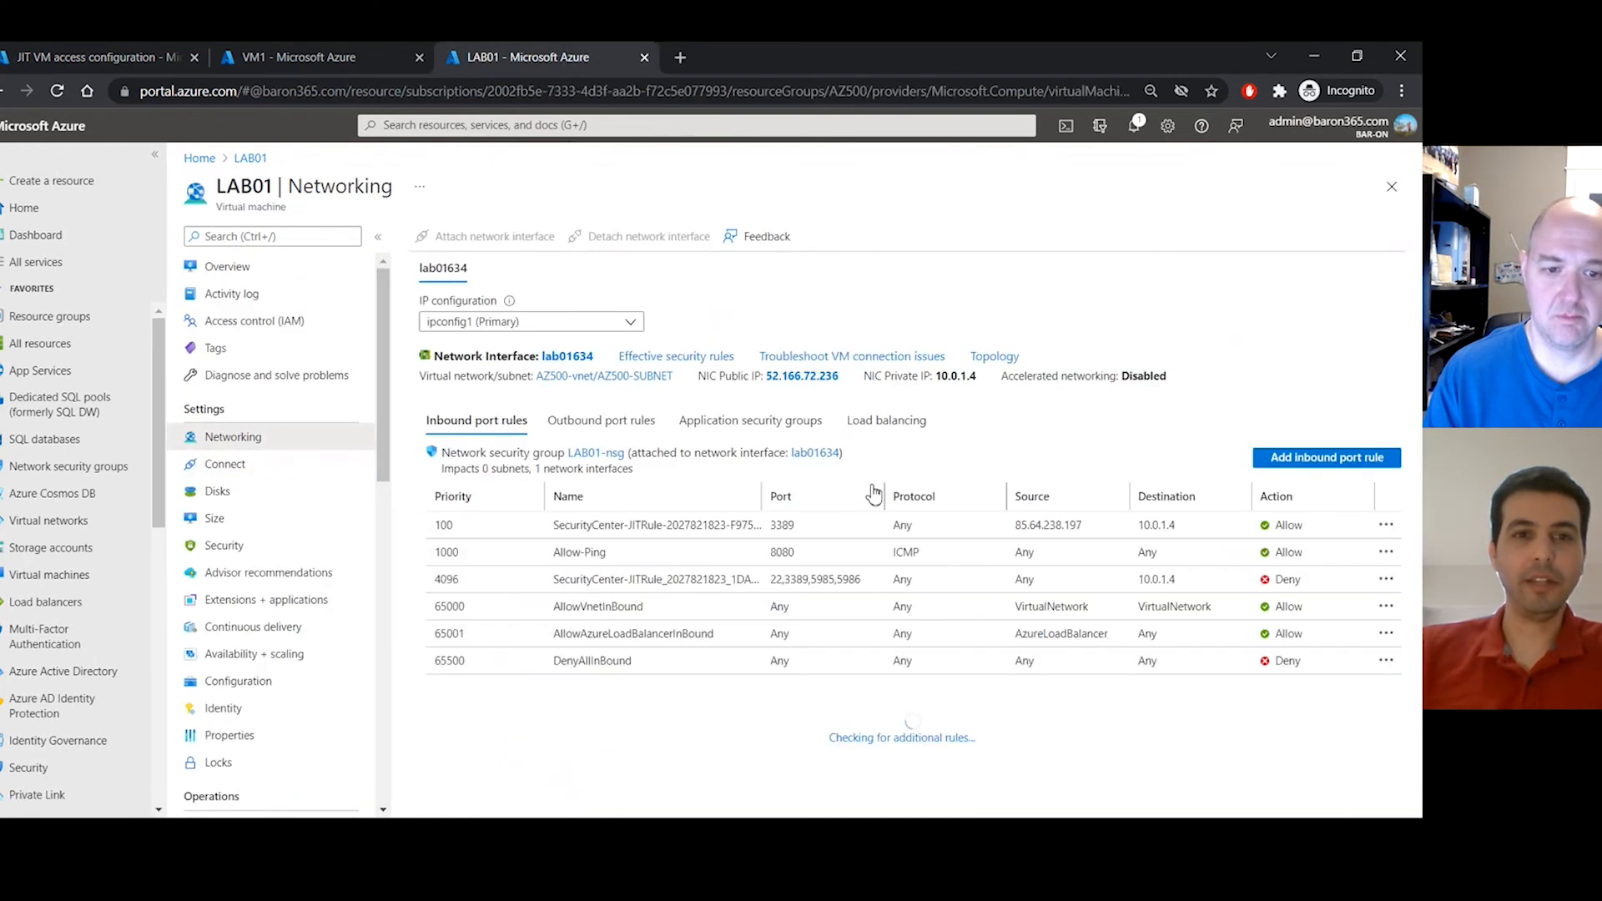